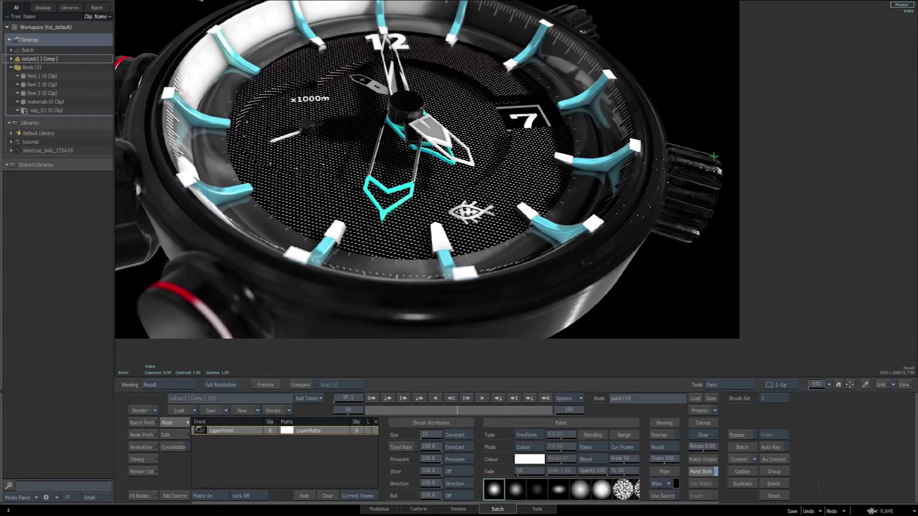
Step: Circle the large side crown and the upper pusher beside the 12 on the watch render with white freehand paint strokes
mouse_move(715, 146)
mouse_down()
mouse_move(718, 132)
mouse_move(660, 140)
mouse_move(679, 255)
mouse_move(723, 133)
mouse_move(698, 124)
mouse_up()
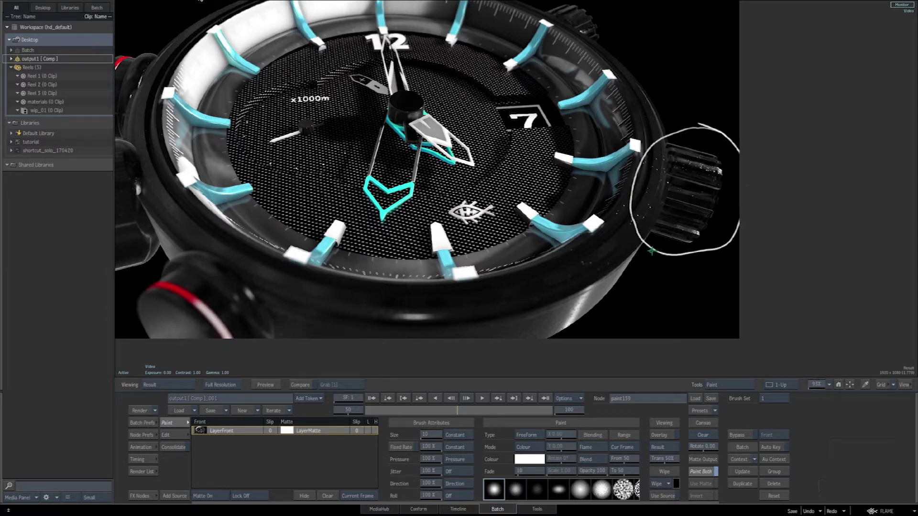
middle_drag(669, 72, 679, 109)
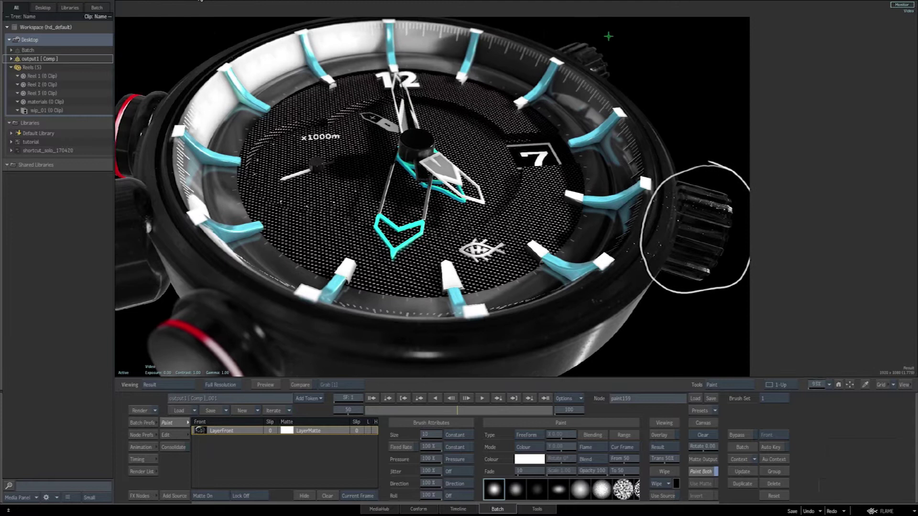
mouse_move(608, 37)
mouse_down()
mouse_move(547, 29)
mouse_move(581, 99)
mouse_move(623, 45)
mouse_move(616, 39)
mouse_up()
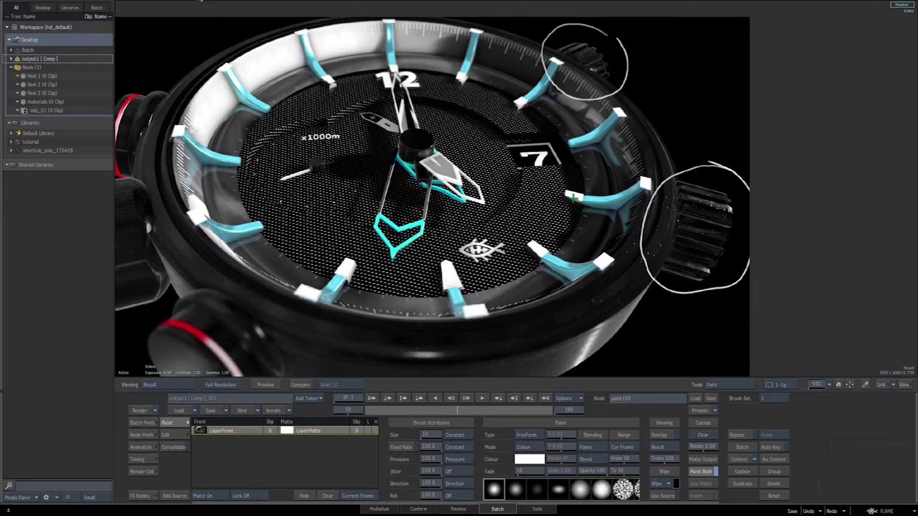
key(Escape)
Step: Add an Action node below the Paint node in the batch and place a 3D Shape in its schematic
mouse_move(334, 515)
key(a)
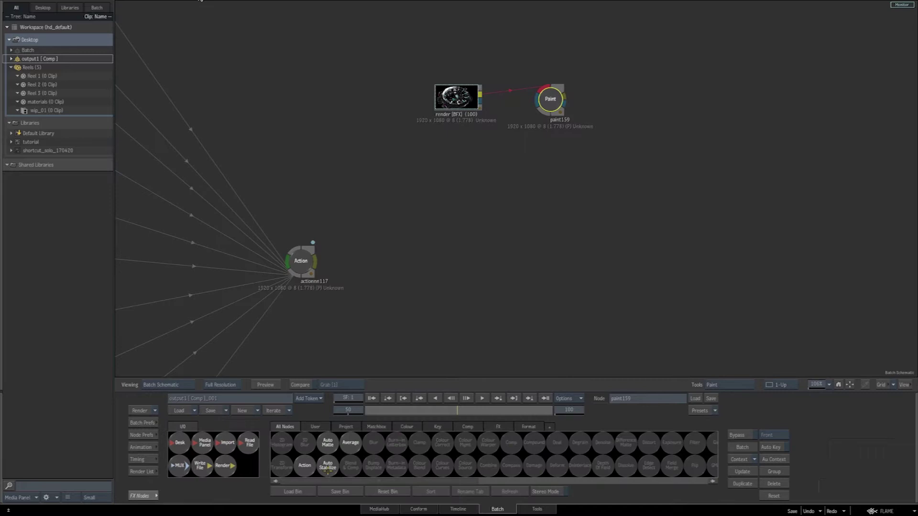
drag(302, 469, 501, 219)
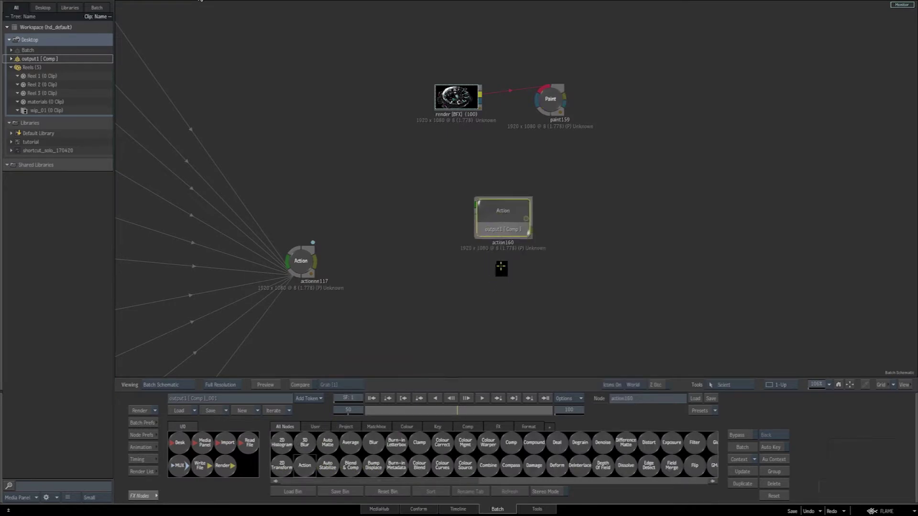
key(F4)
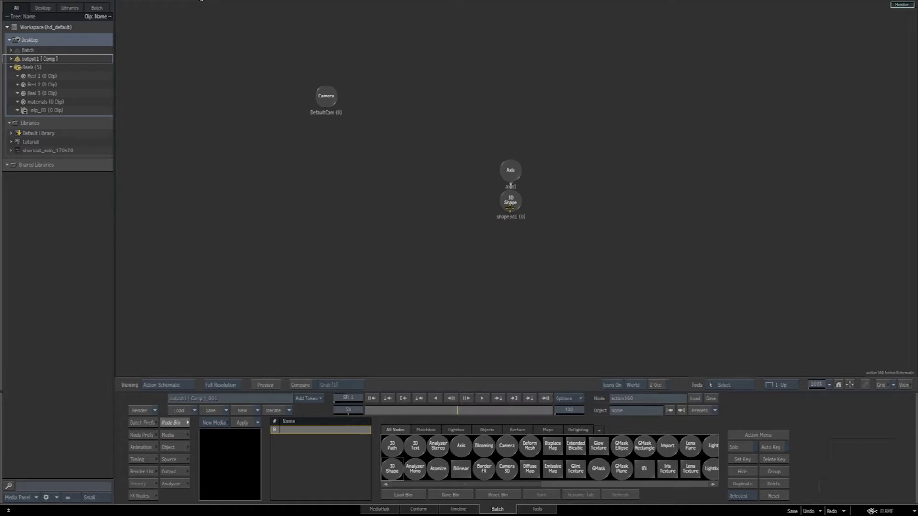
click(510, 209)
Step: Add a GMask Ellipse under the 3D shape and draw a circle centred in the frame
mouse_move(598, 449)
mouse_down()
mouse_move(541, 295)
mouse_move(484, 261)
mouse_up()
key(F4)
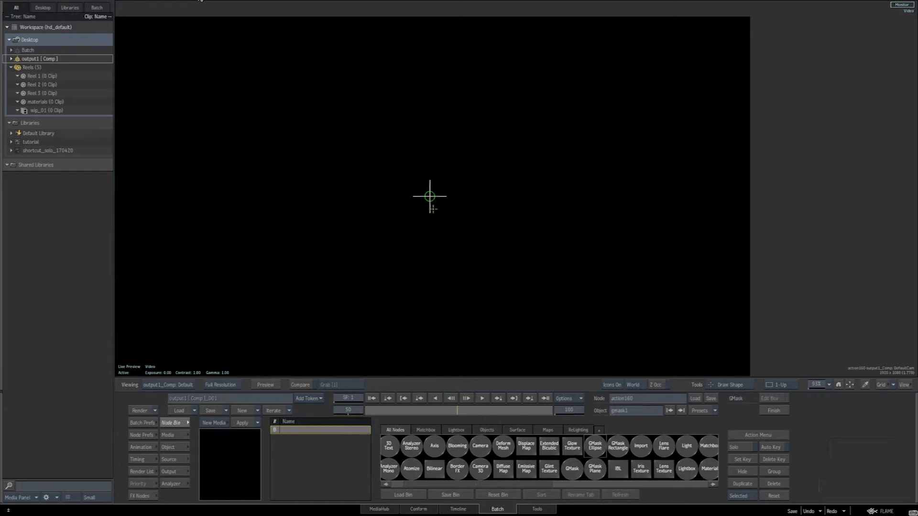
drag(432, 209, 465, 151)
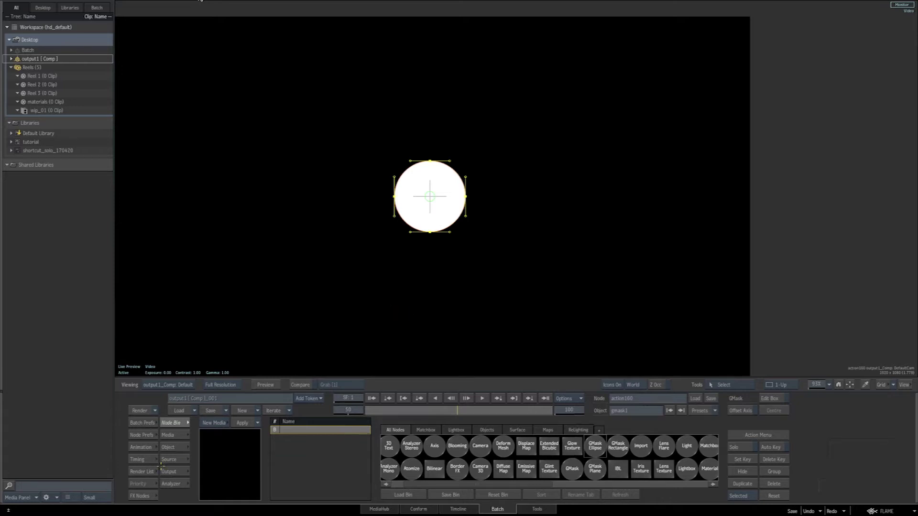
Step: Rotate the circular shape's parent axis to -61° in X
click(168, 447)
key(F4)
key(F4)
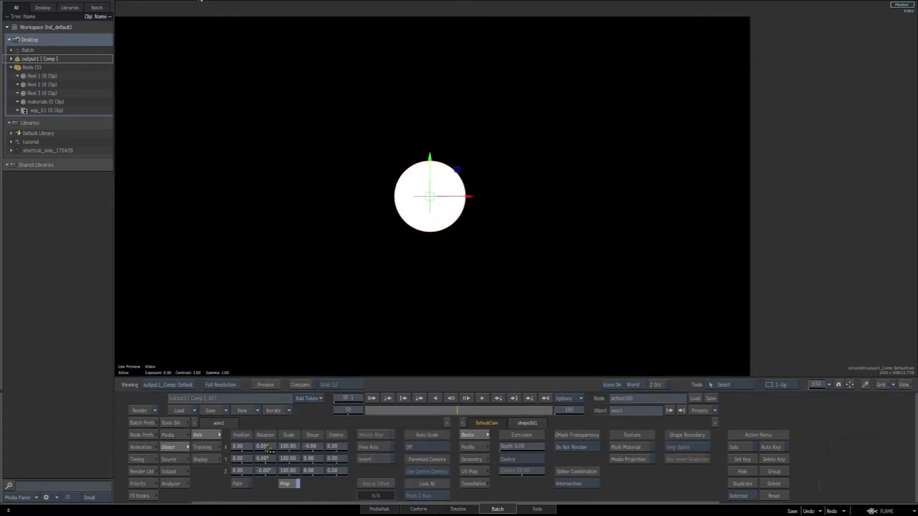
drag(266, 447, 238, 446)
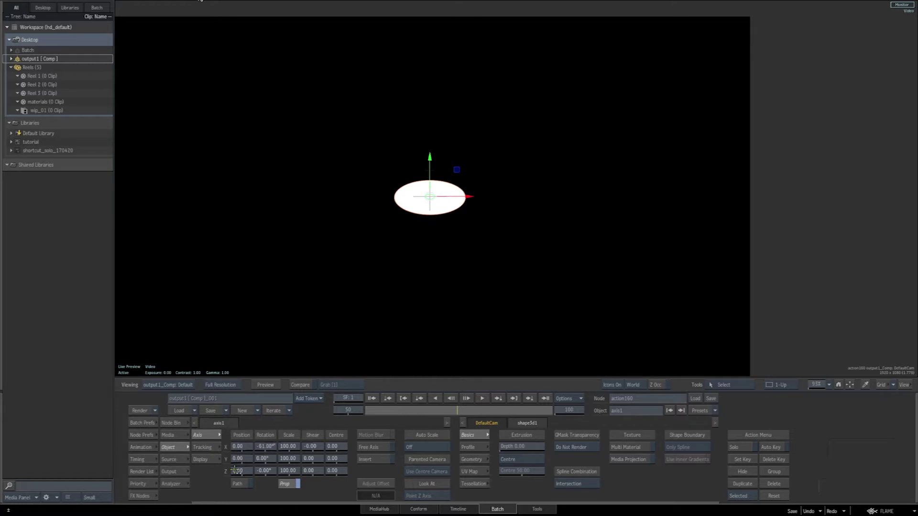
Step: Activate shading in the Action node's rendering preferences
click(139, 435)
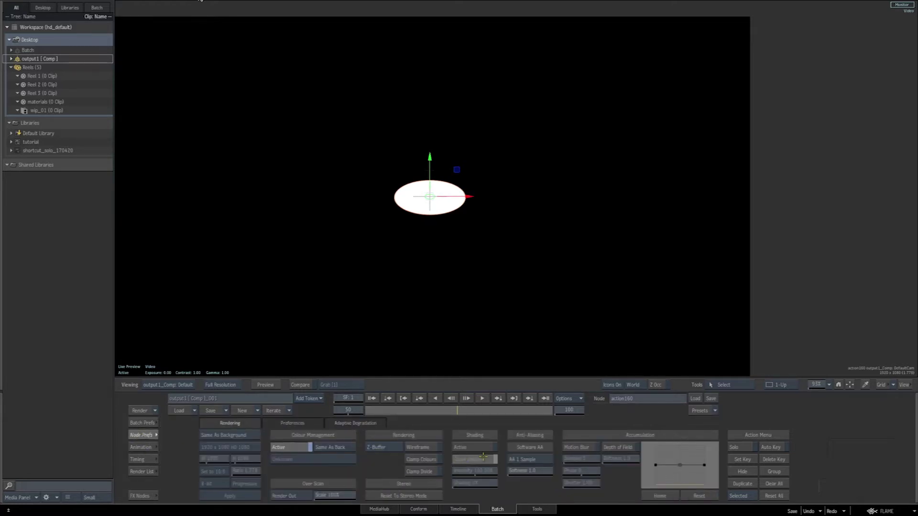
click(480, 448)
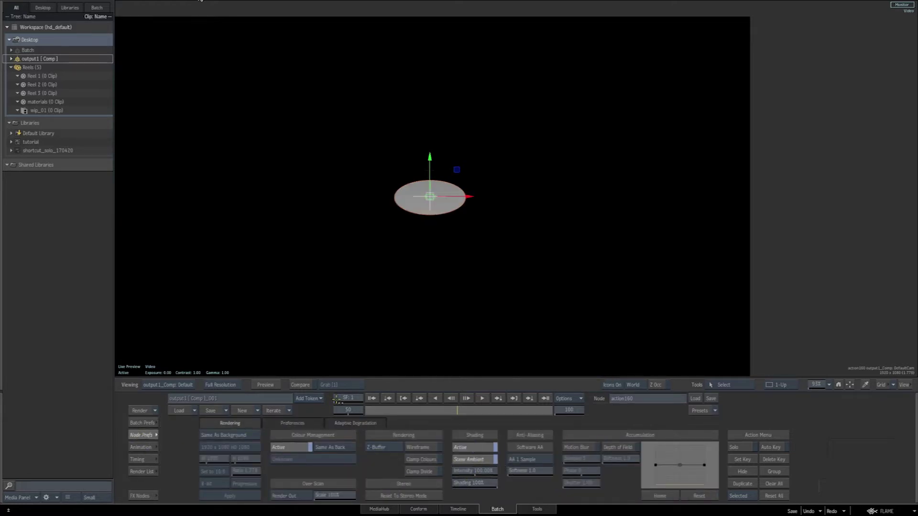
click(144, 434)
click(174, 425)
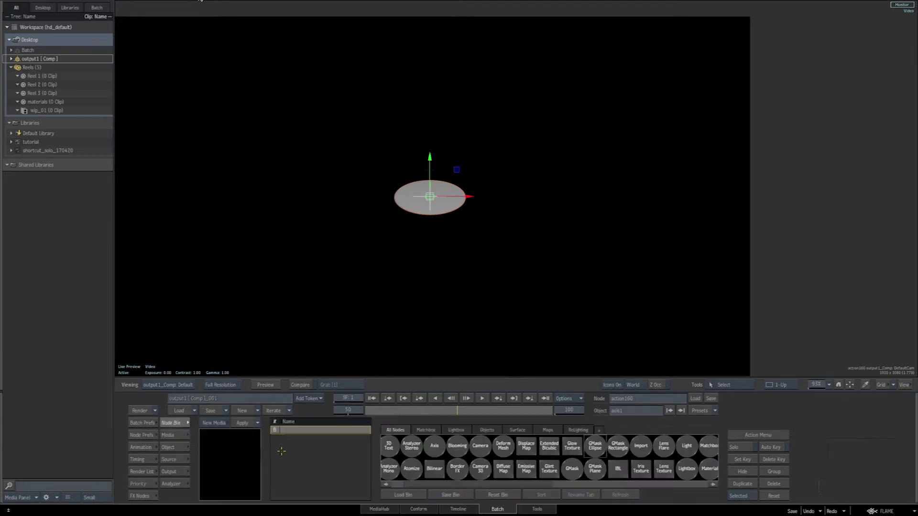
Step: Set the circular 3D shape's extrusion depth to 100
click(173, 447)
key(Escape)
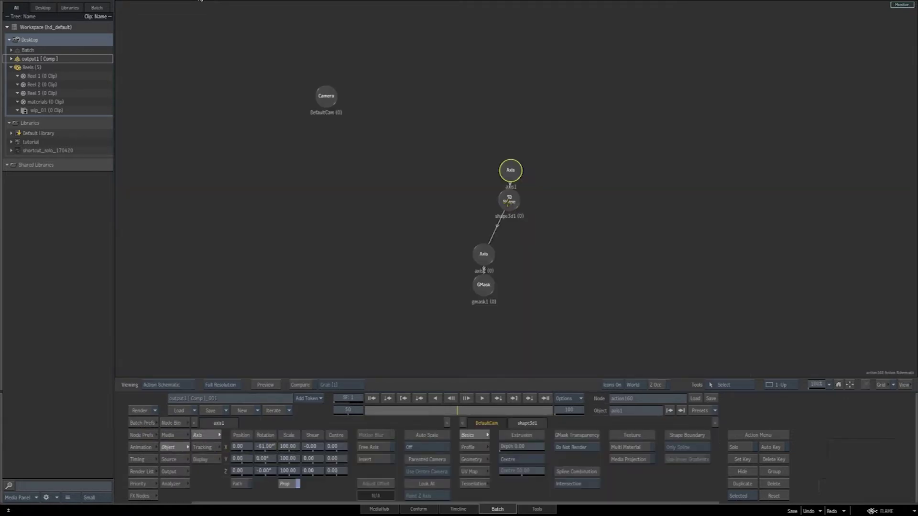
click(509, 201)
key(Tab)
click(206, 435)
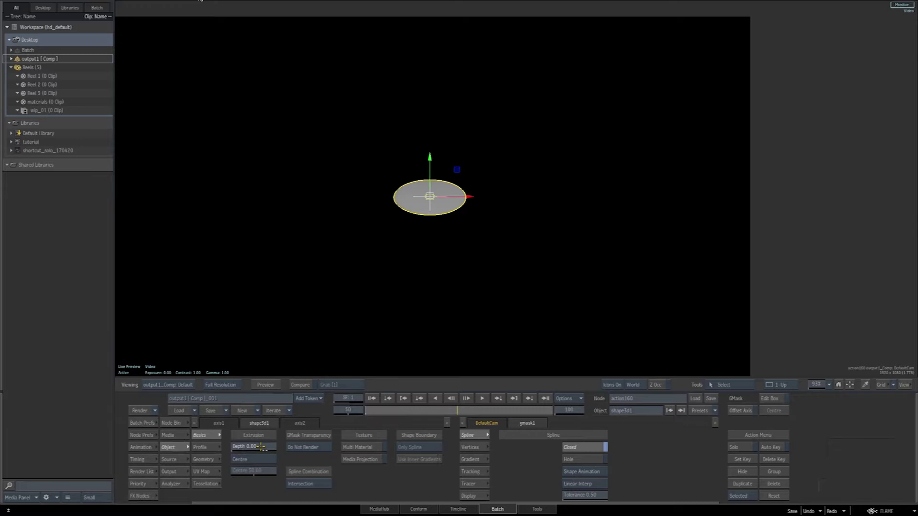
mouse_move(261, 446)
mouse_down()
mouse_move(272, 451)
mouse_move(258, 449)
mouse_up()
click(258, 448)
text(80)
key(Return)
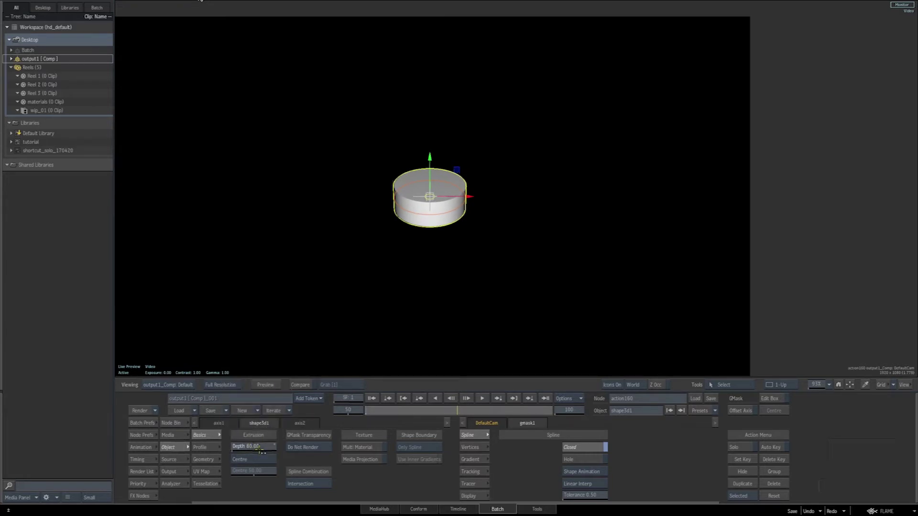
click(261, 450)
text(100)
key(Return)
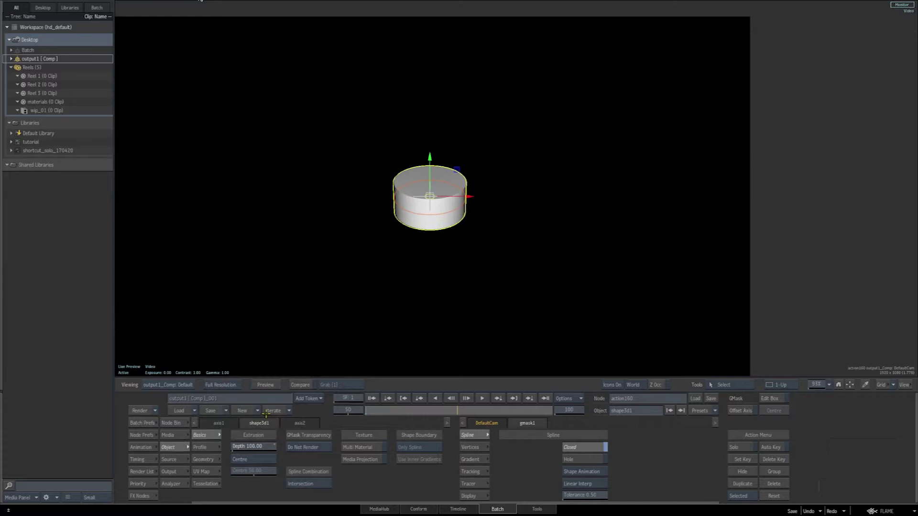
Step: Round the disc's extrusion profile with a bevel angle of 8 and a curvature of 0.80
click(201, 447)
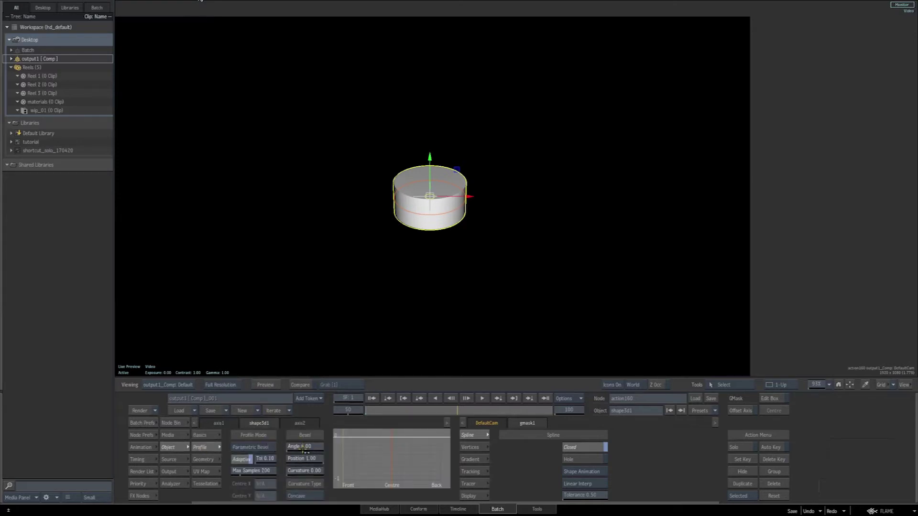
mouse_move(306, 446)
mouse_down()
mouse_move(316, 446)
mouse_move(316, 471)
mouse_move(322, 446)
mouse_up()
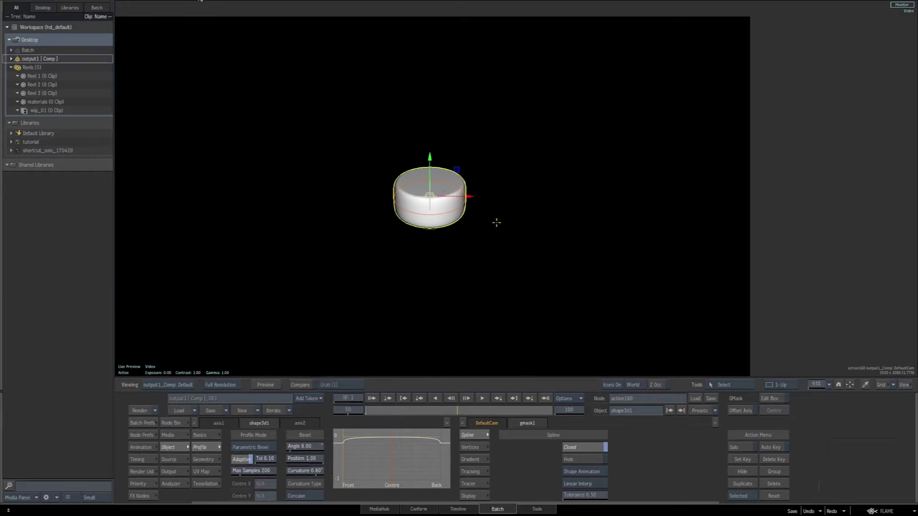
key(Escape)
Step: Add a second 3D Shape parented to the disc's top axis and delete the spare node beneath it
drag(514, 140, 512, 133)
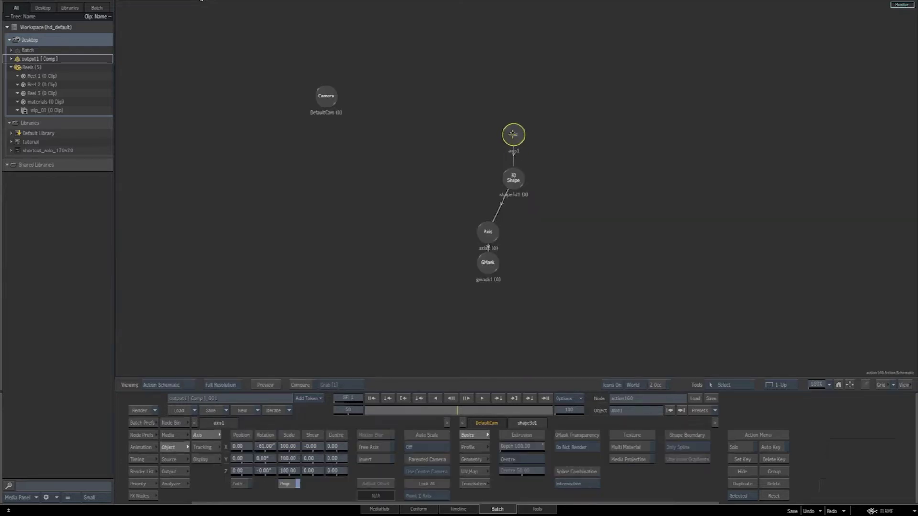
click(170, 422)
text(g)
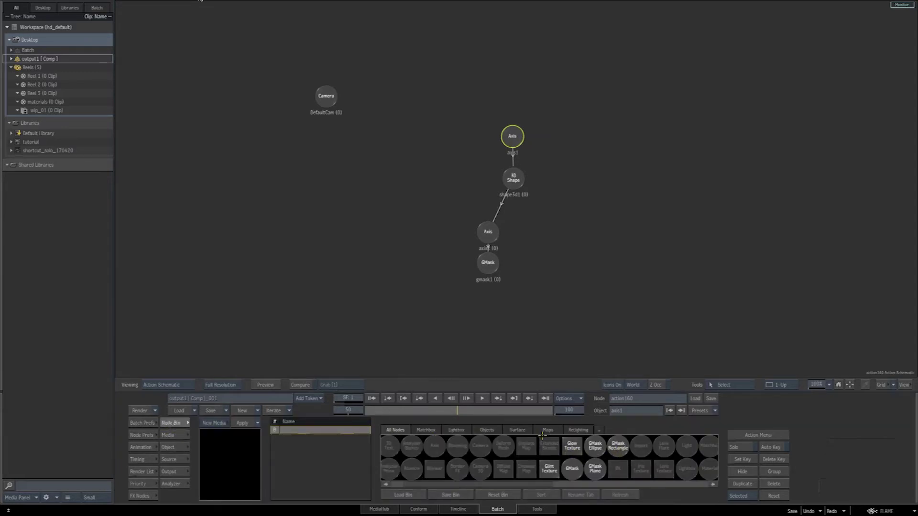
text(3)
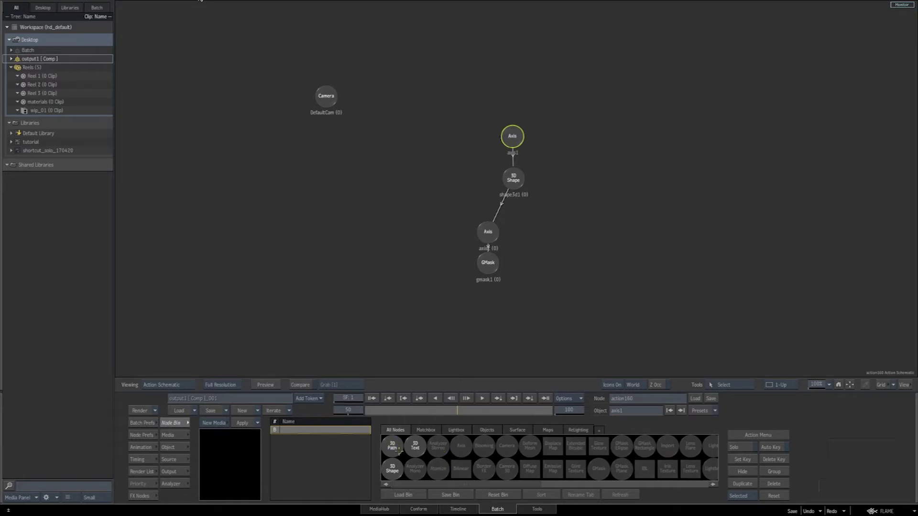
drag(392, 469, 573, 169)
drag(576, 234, 576, 224)
key(Delete)
click(574, 229)
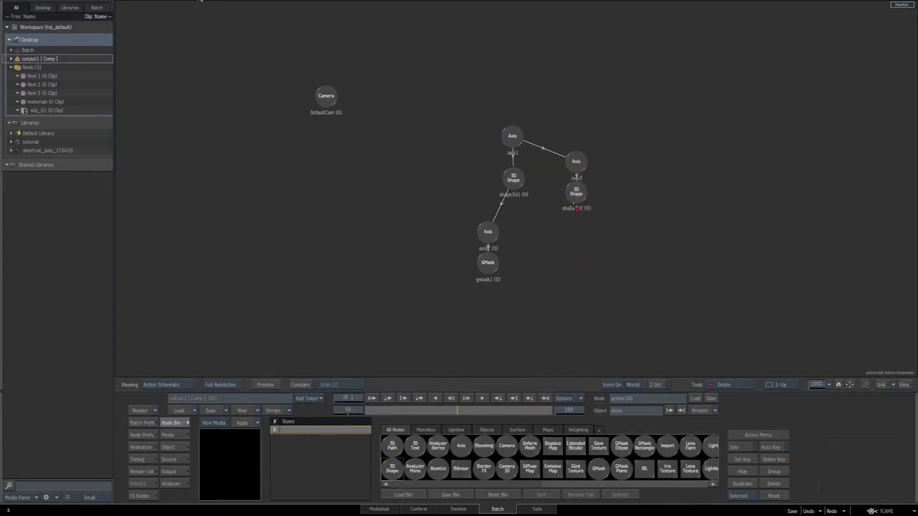
Step: Add a GMask Rectangle under the second 3D shape and draw a narrow upright rectangle at the disc's centre
click(577, 192)
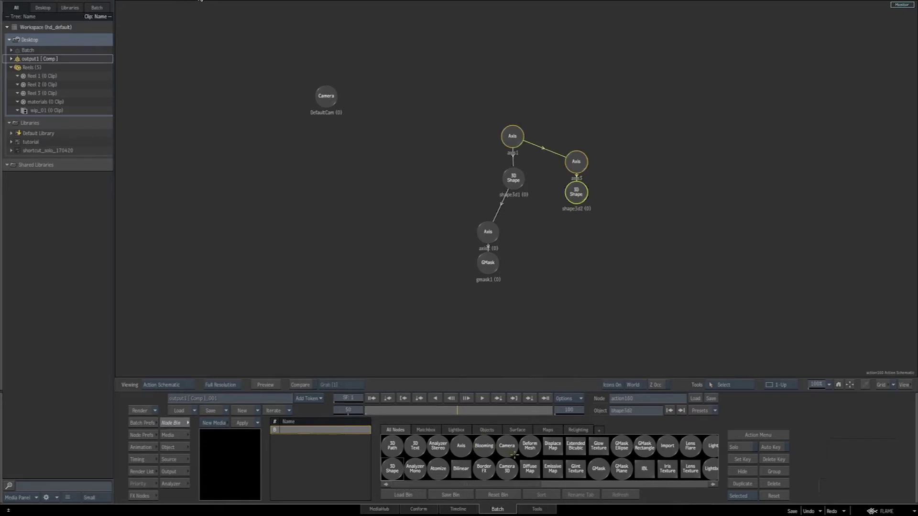
key(g)
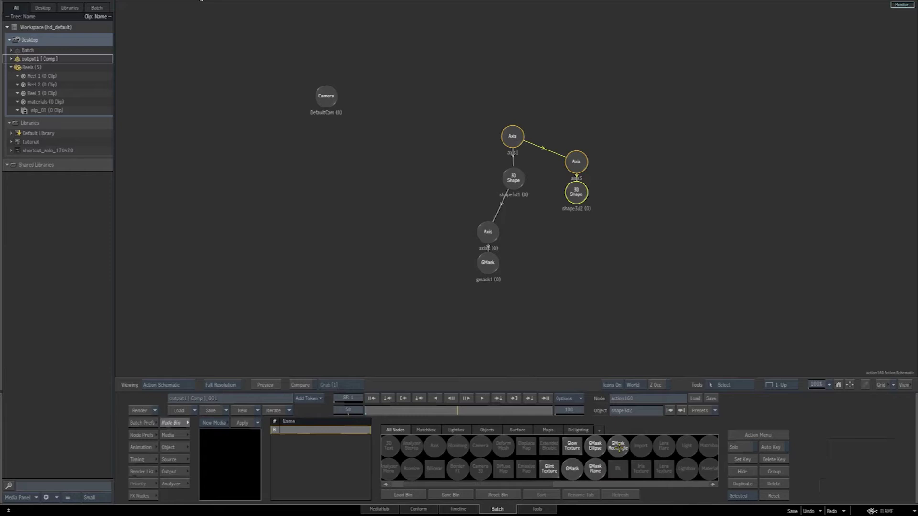
drag(619, 448, 554, 246)
drag(450, 205, 434, 210)
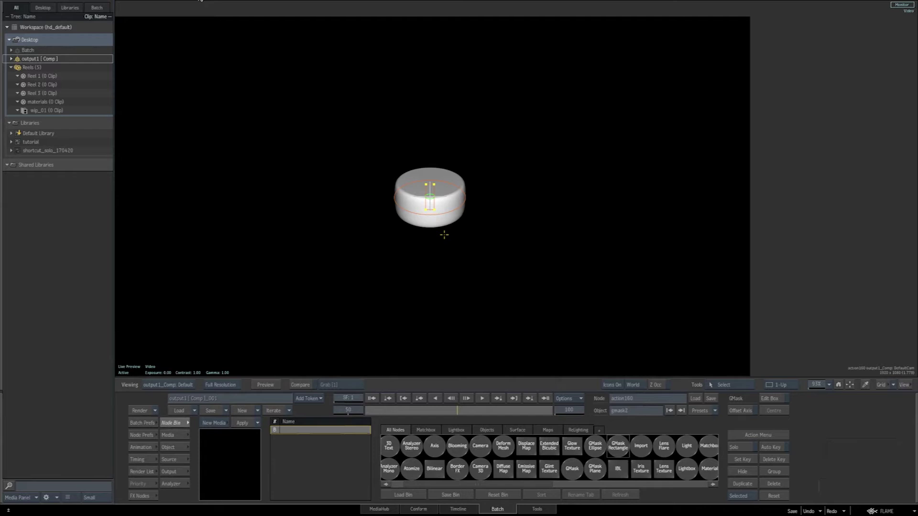
key(F4)
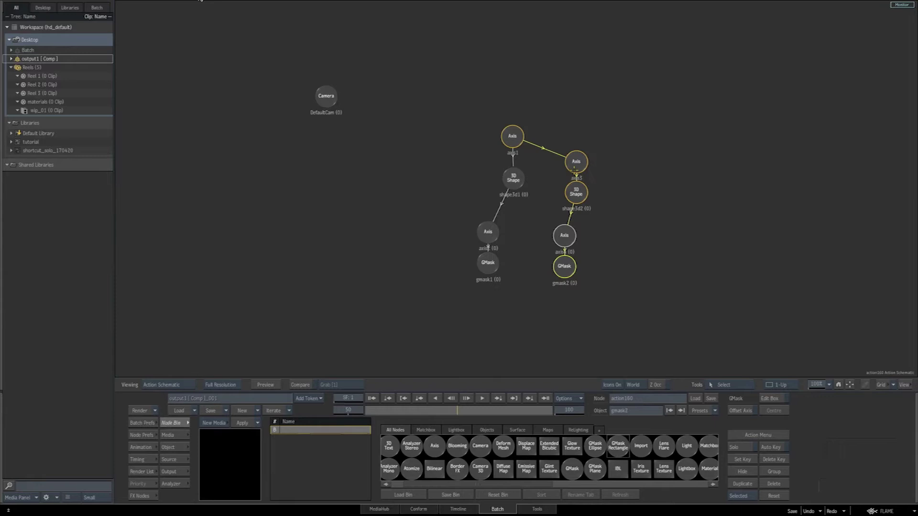
Step: Set the rectangular 3D shape's extrusion depth to 25
click(577, 192)
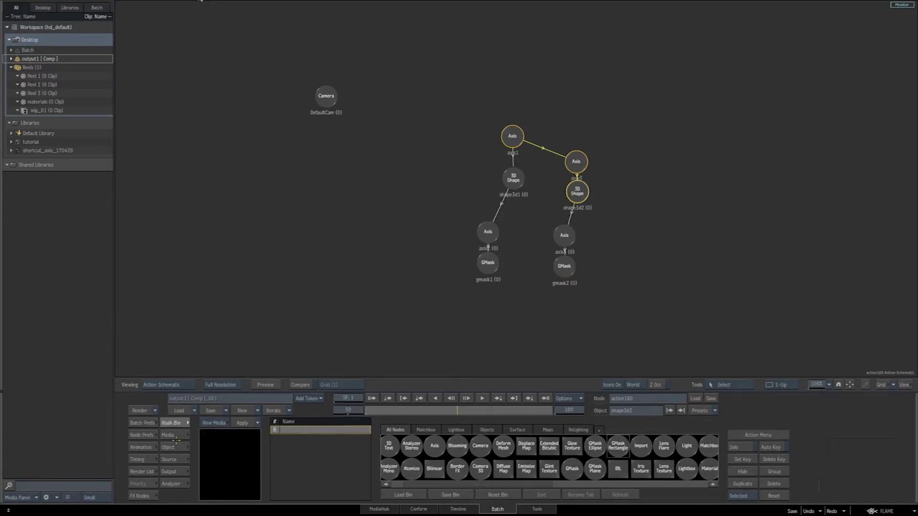
click(169, 447)
key(F4)
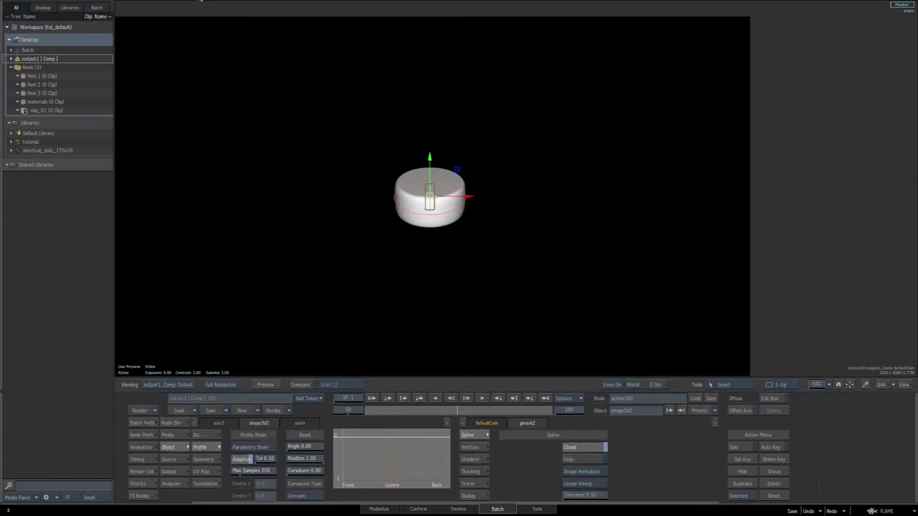
click(204, 435)
drag(258, 447, 270, 442)
click(254, 447)
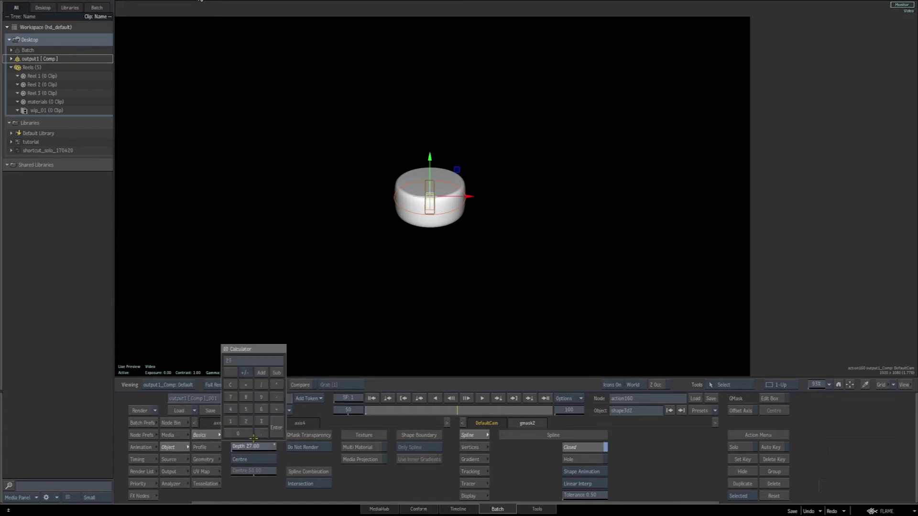
key(Return)
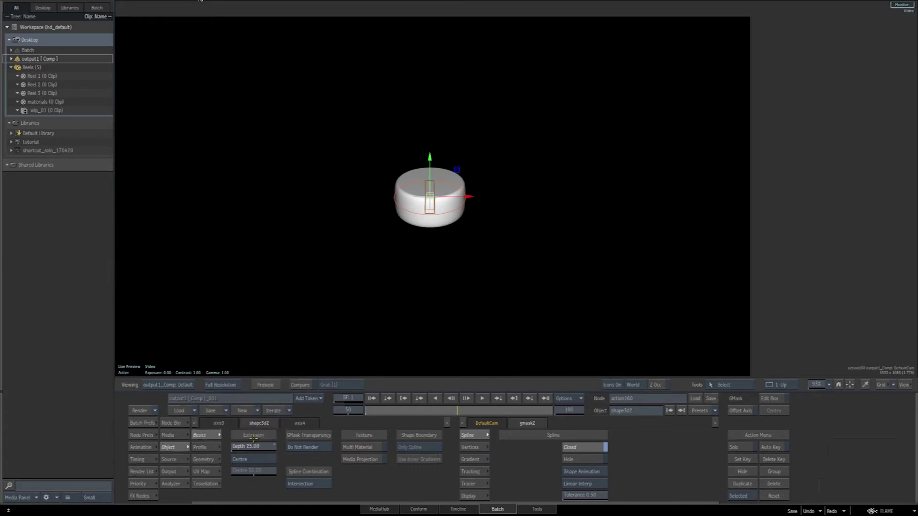
Step: Move the rectangular bar's top axis to X position -114 so the bar sits at the disc's rim
key(F4)
click(577, 161)
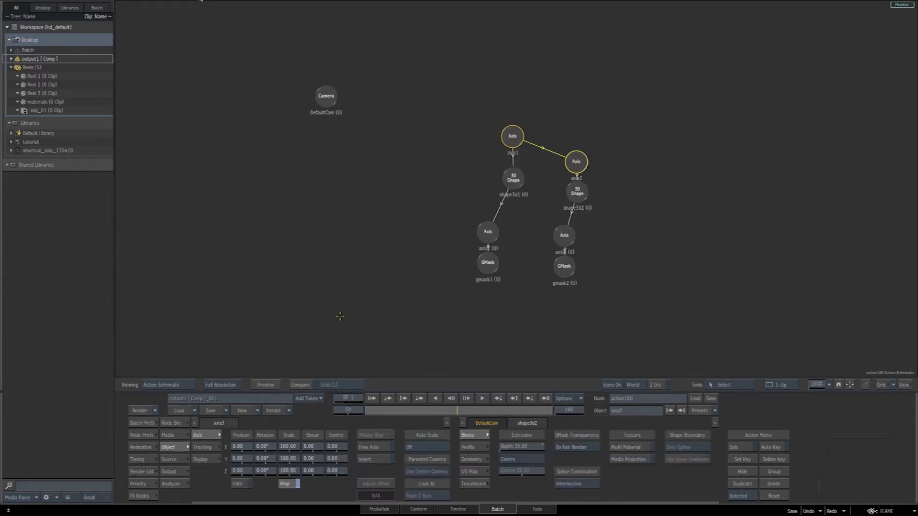
key(F1)
drag(817, 385, 853, 365)
drag(608, 292, 615, 316)
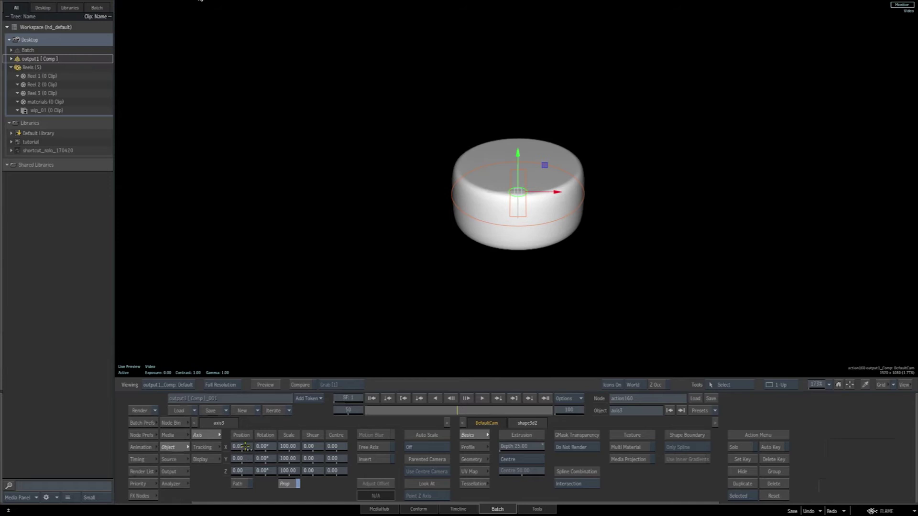
mouse_move(247, 446)
mouse_down()
mouse_move(209, 445)
mouse_move(279, 450)
mouse_move(264, 450)
mouse_up()
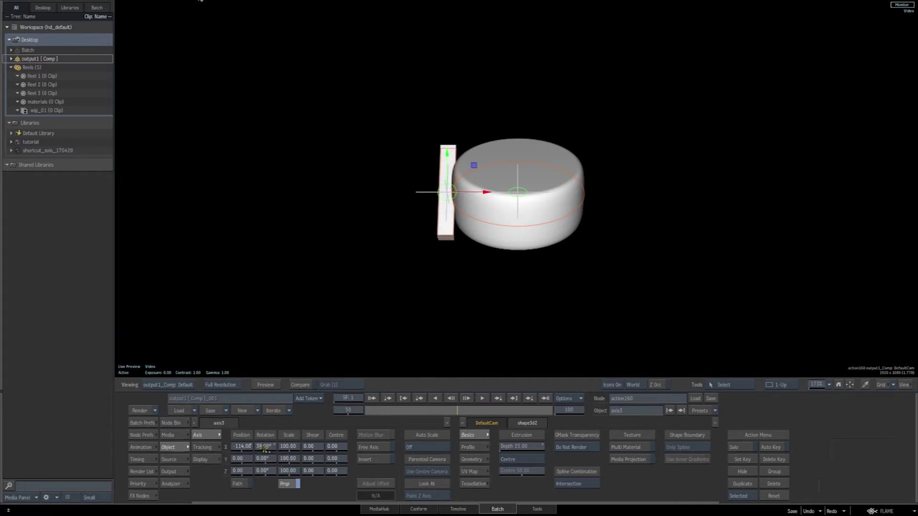
Step: Rotate the bar's top axis 90° about X and scale its mask axis to 71 in Y without proportional scaling
click(263, 446)
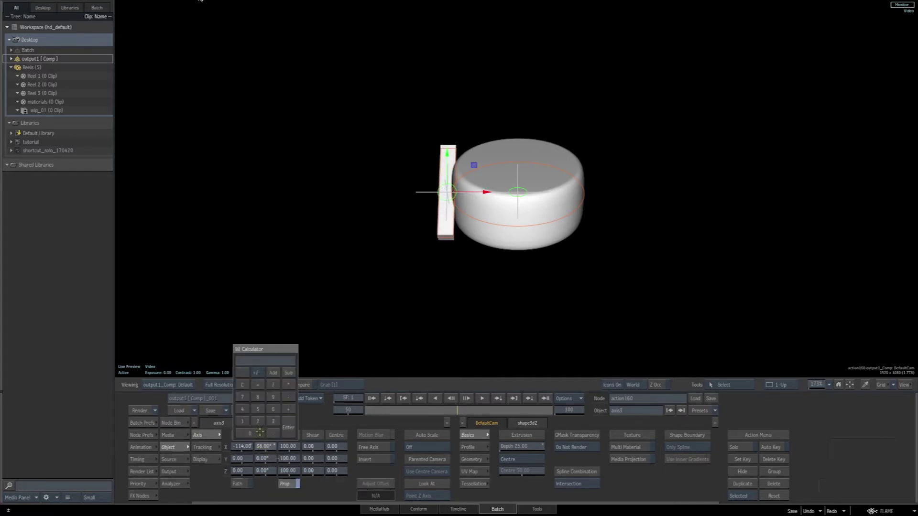
text(30)
key(Return)
click(285, 485)
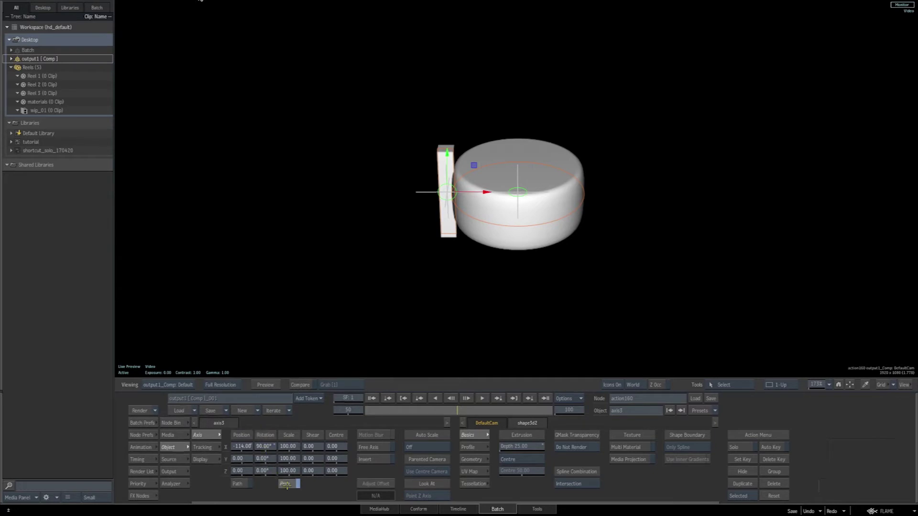
drag(289, 458, 283, 458)
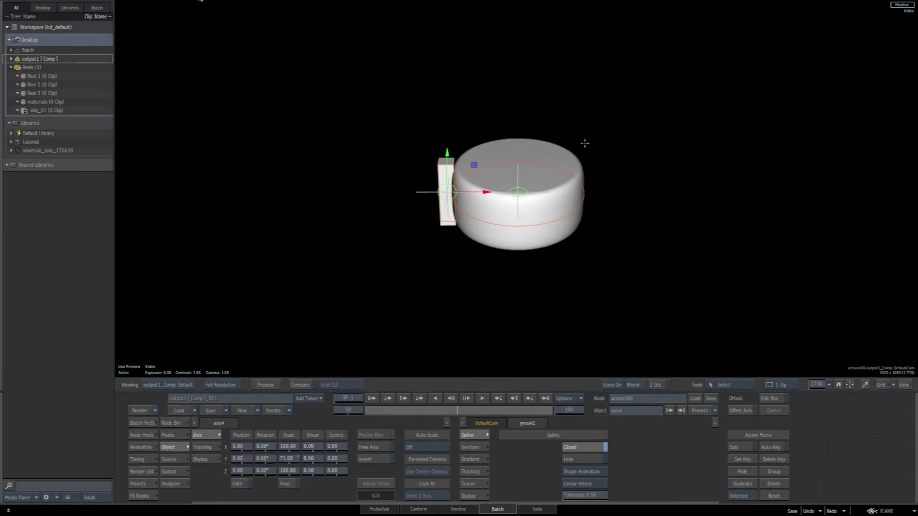
Step: Insert a Replica node between the disc's top axis and the bar's axis
key(Tab)
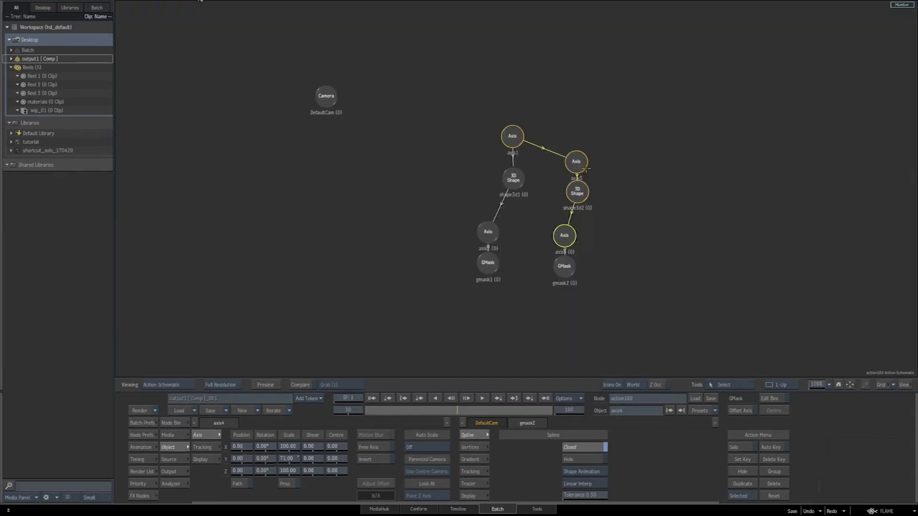
drag(578, 164, 611, 176)
click(169, 424)
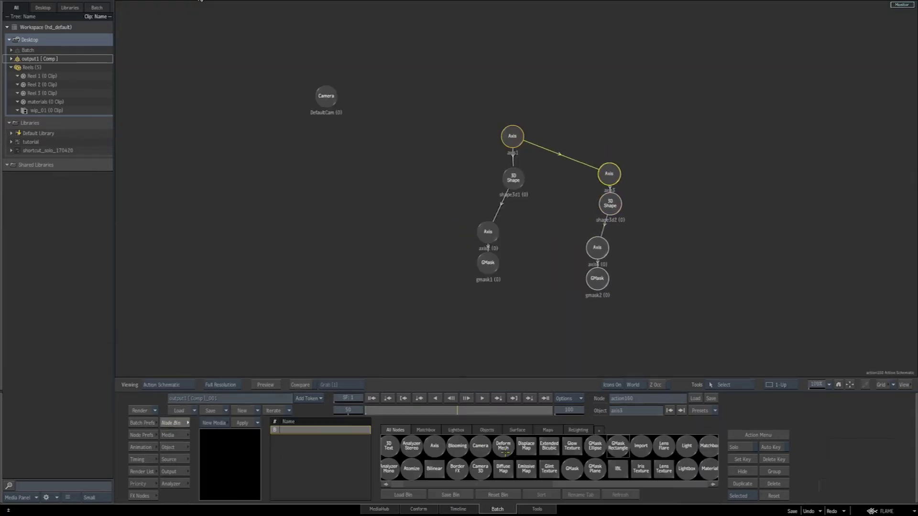
key(r)
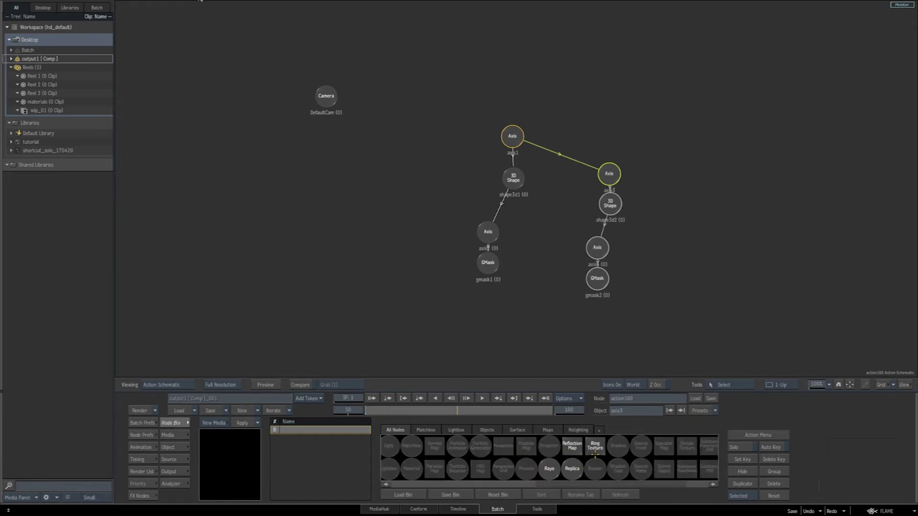
drag(573, 470, 582, 141)
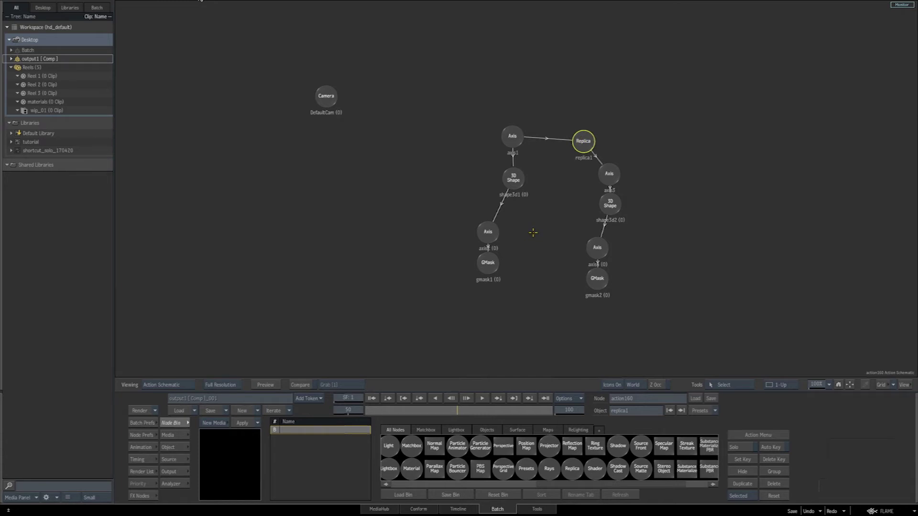
Step: Set the Replica to 24 copies with a Z rotation offset of 18° to ring the disc with bars
key(F1)
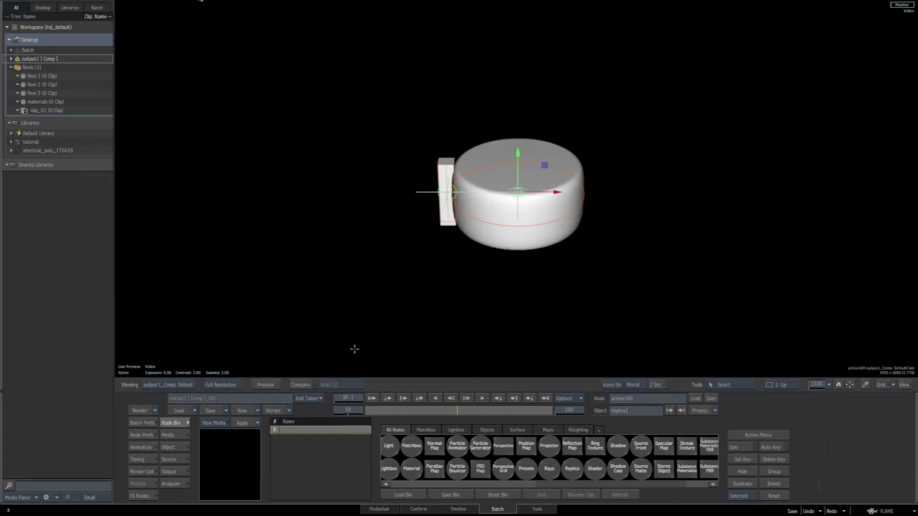
click(169, 448)
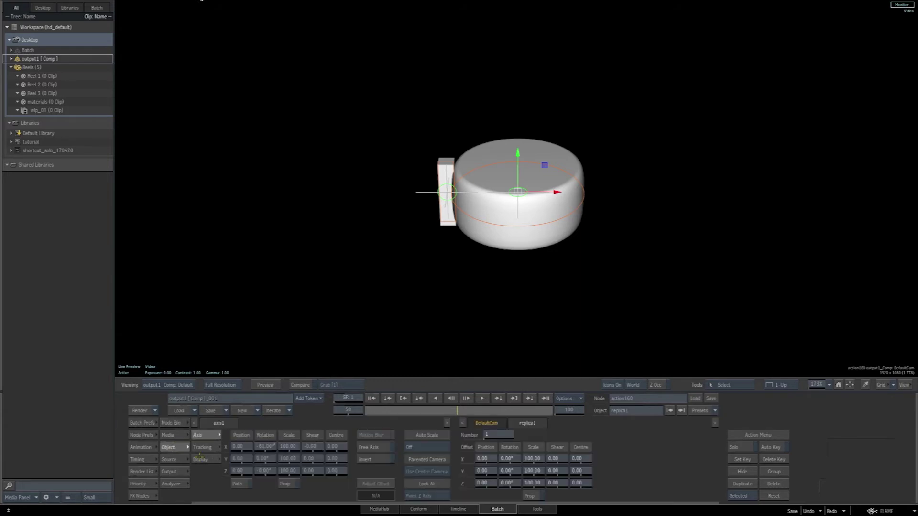
click(498, 436)
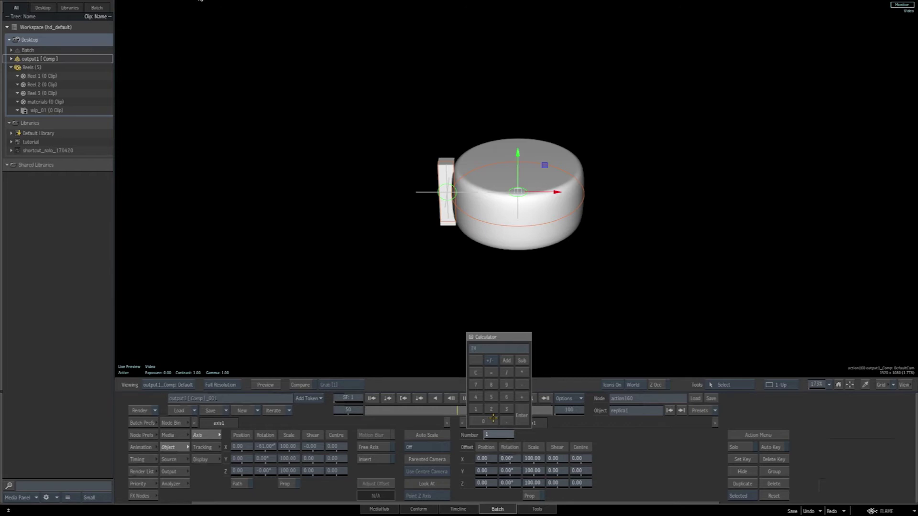
text(24)
key(Return)
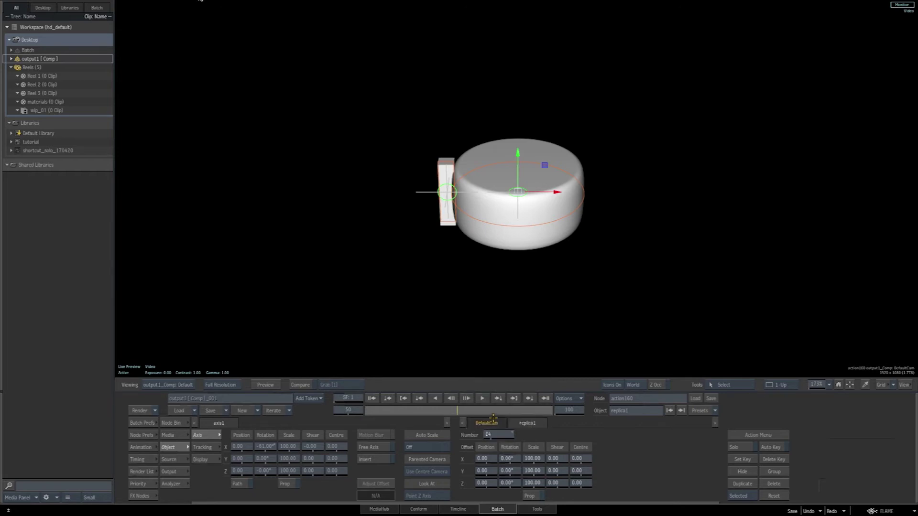
click(509, 483)
text(1)
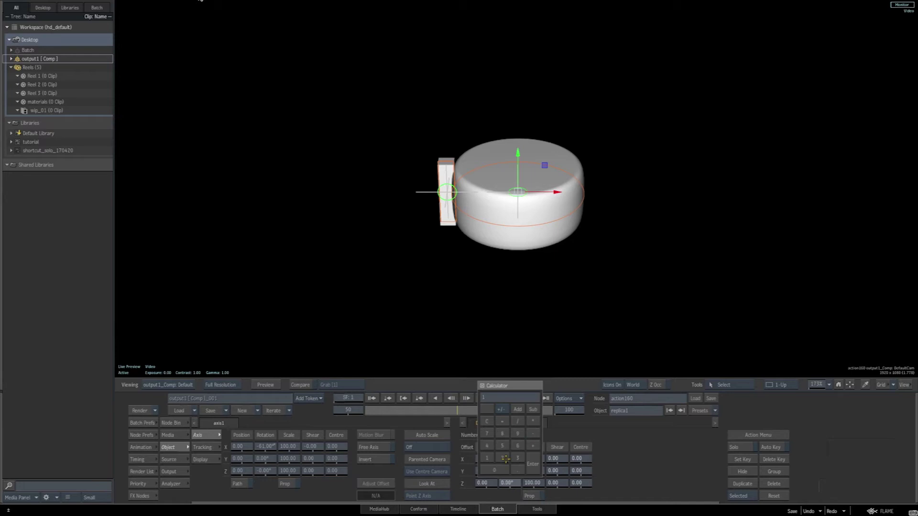
text(8)
key(Return)
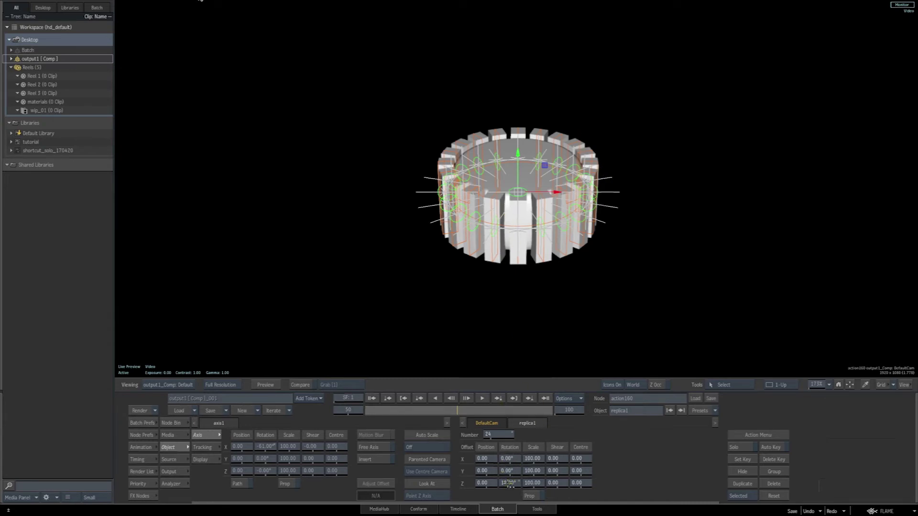
key(i)
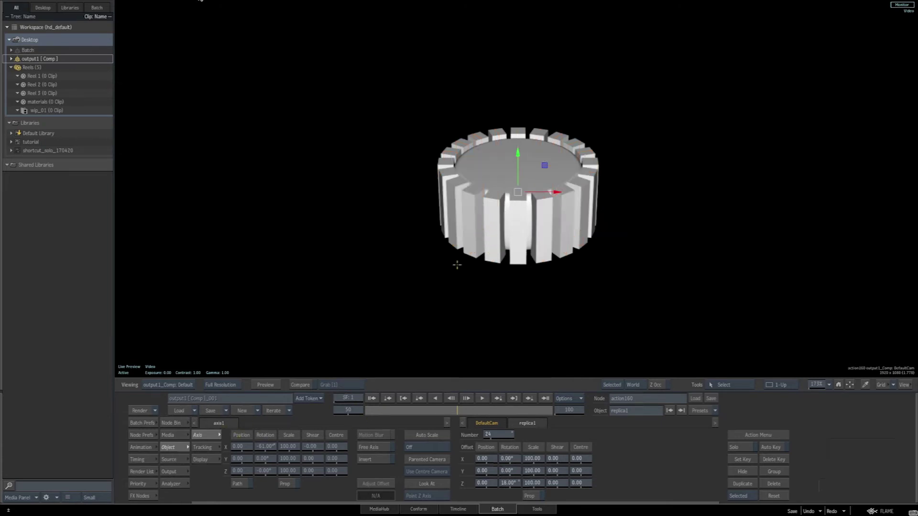
Step: Round the bar shape's extrusion profile with a larger bevel angle and a curvature of 0.95, and hide the viewport icons
key(F4)
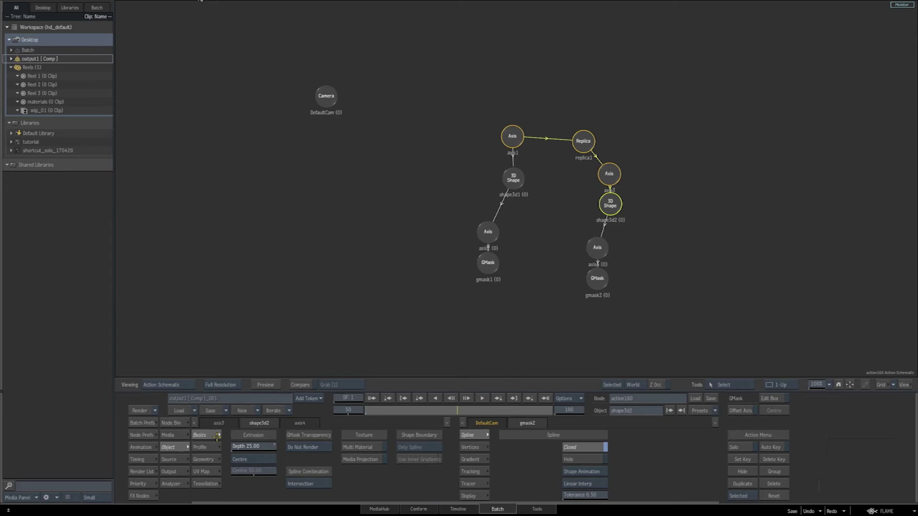
key(F4)
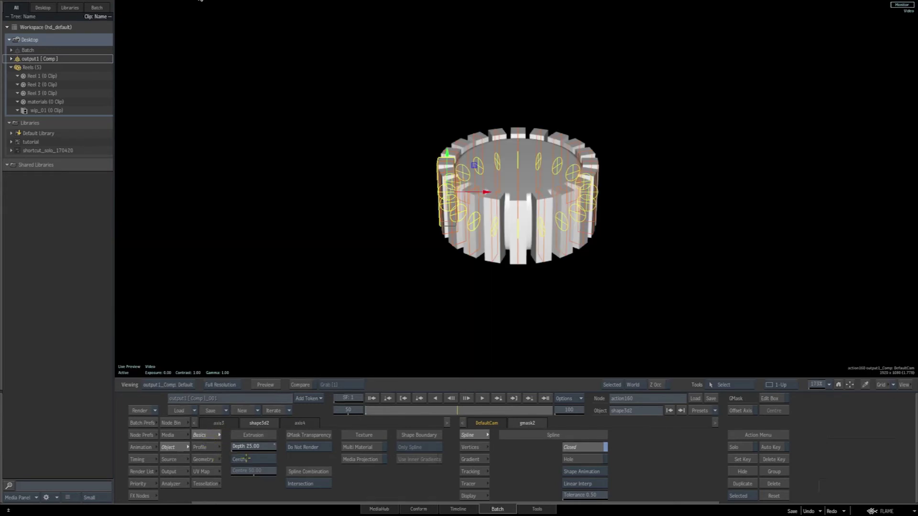
click(205, 448)
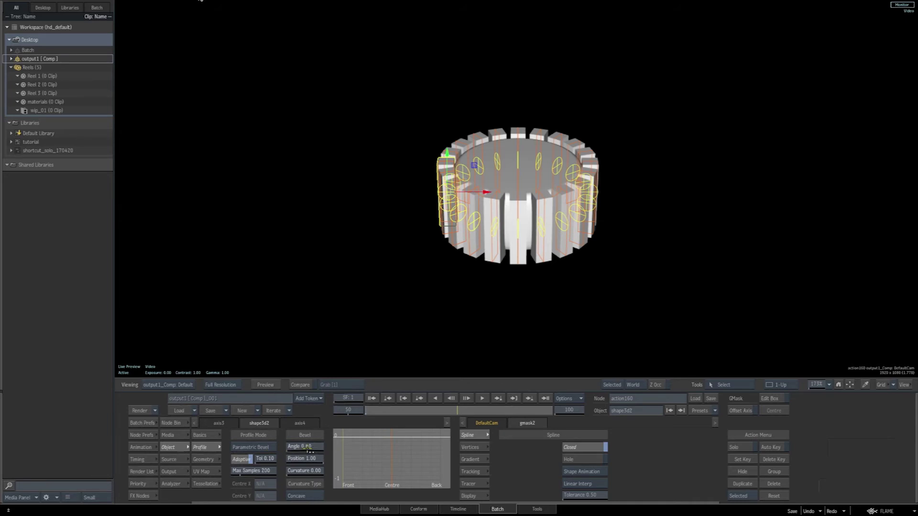
drag(309, 449, 321, 436)
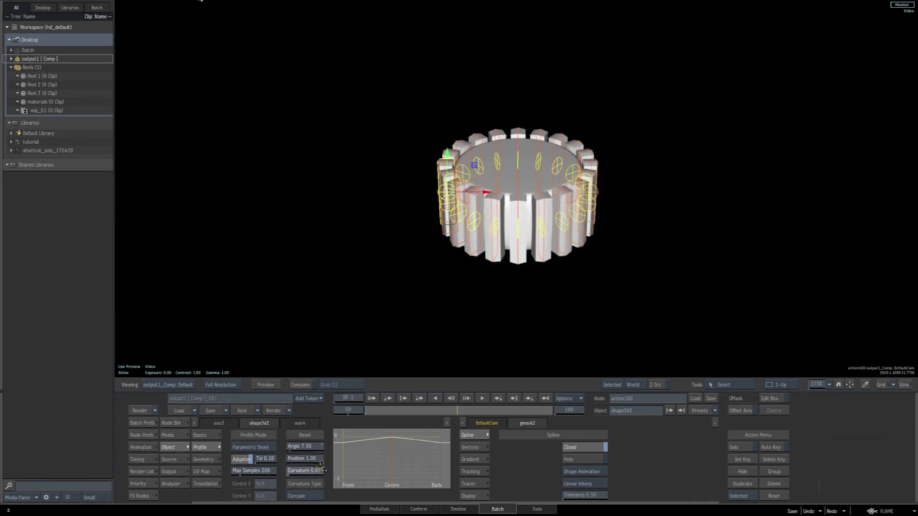
mouse_move(324, 471)
mouse_down()
mouse_move(306, 458)
mouse_move(317, 459)
mouse_move(310, 446)
mouse_move(314, 472)
mouse_move(324, 465)
mouse_up()
key(i)
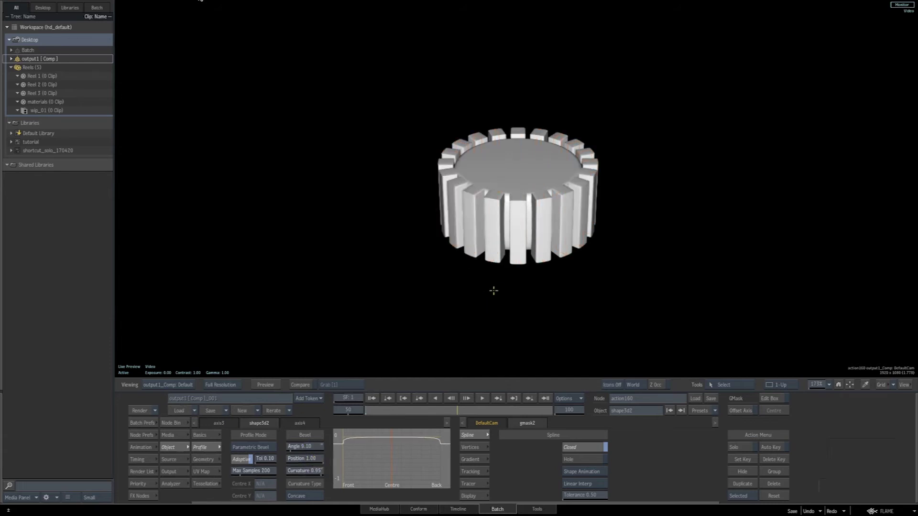
Step: Apply a Substance PBR node with the Steel texture to both 3D shapes and place it below them
key(Tab)
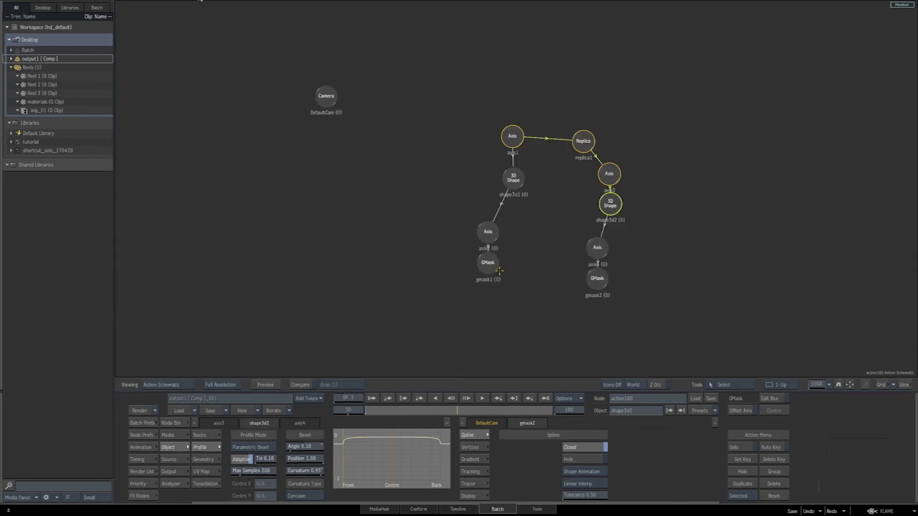
drag(488, 126, 490, 127)
ctrl+click(589, 150)
click(174, 423)
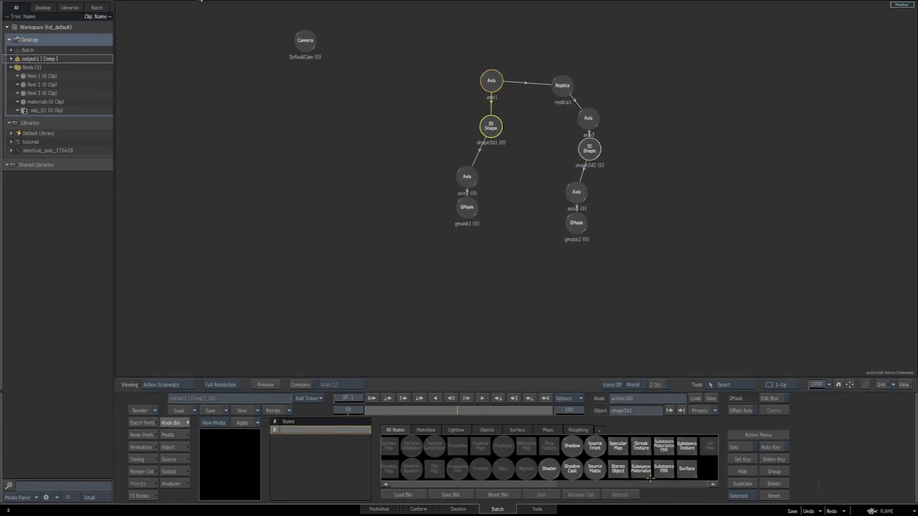
double_click(664, 470)
click(537, 212)
drag(486, 157, 377, 255)
Step: Attach an IBL node to the camera and load the EmptyLot.exr environment image
click(305, 41)
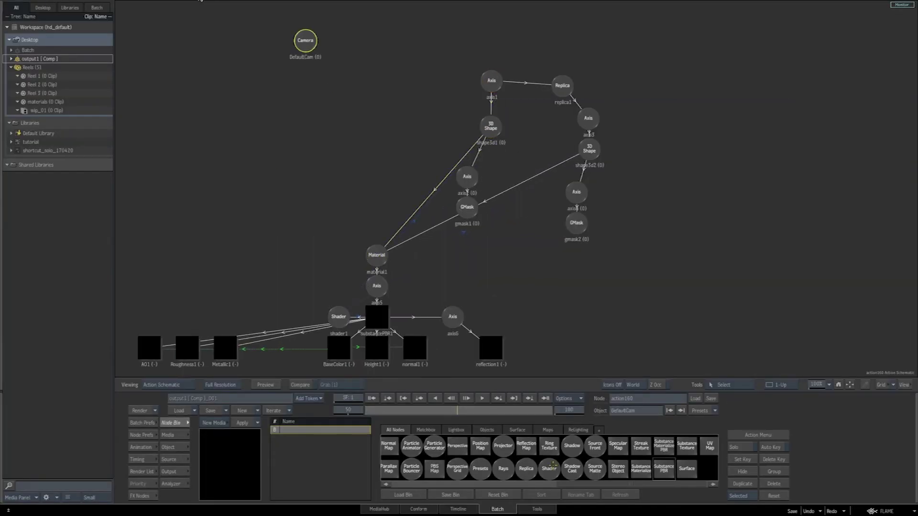
scroll(549, 457, left, 3)
double_click(549, 469)
key(F4)
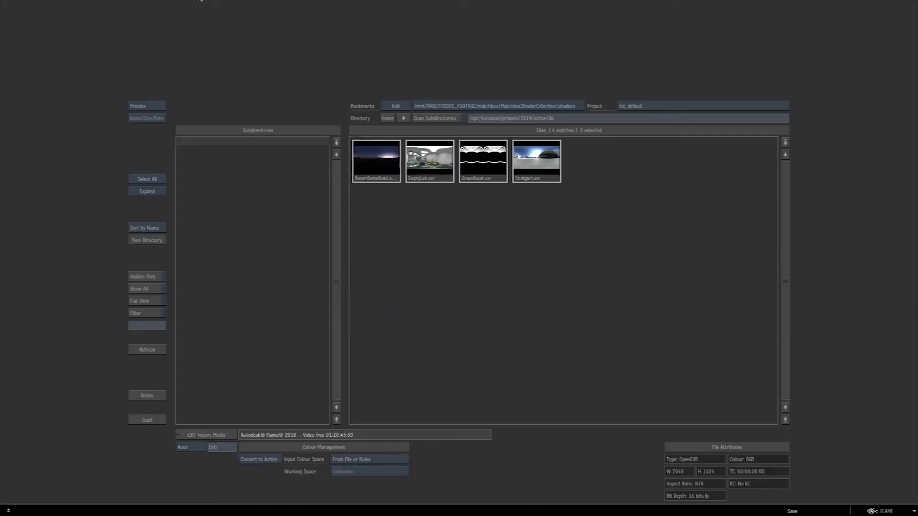
click(431, 163)
click(161, 420)
Step: Set the steel texture's surface imperfections to 0.33, lower its roughness and darken its base colour to black
click(377, 255)
click(377, 313)
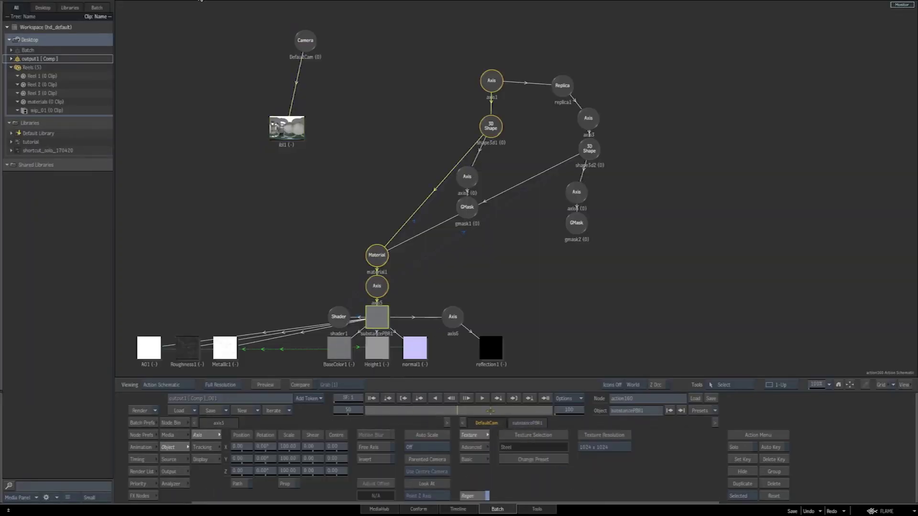
click(472, 448)
key(F4)
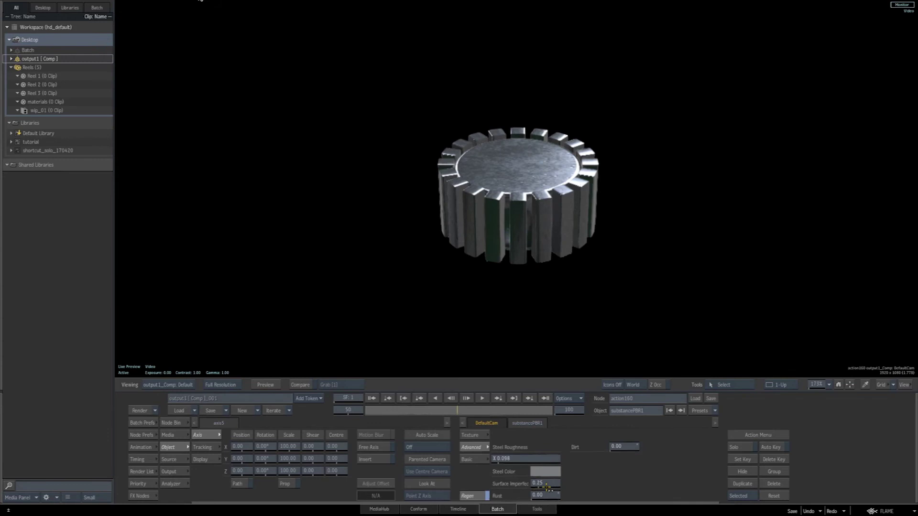
drag(542, 484, 625, 135)
ctrl+drag(784, 369, 622, 426)
drag(526, 459, 514, 457)
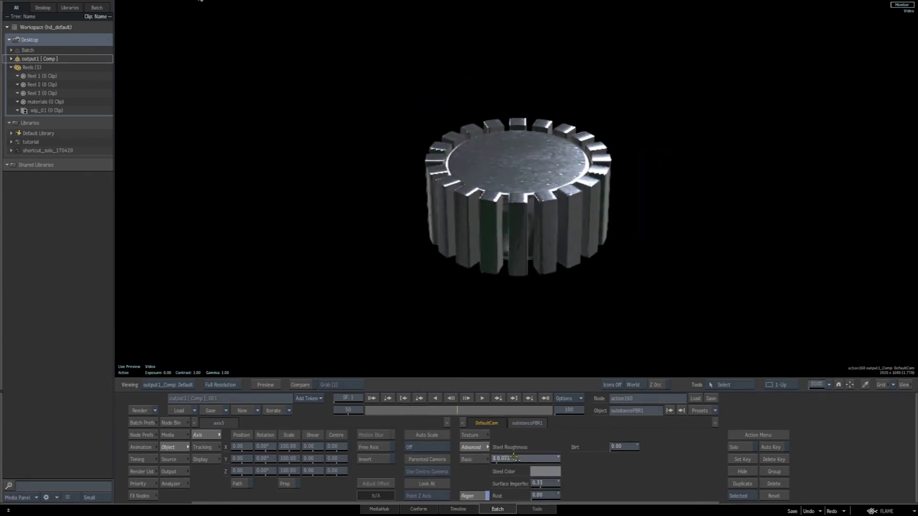
click(472, 459)
Step: Add a noise generator and a Colour Correct node to the Batch schematic and colour-correct the noise
key(F4)
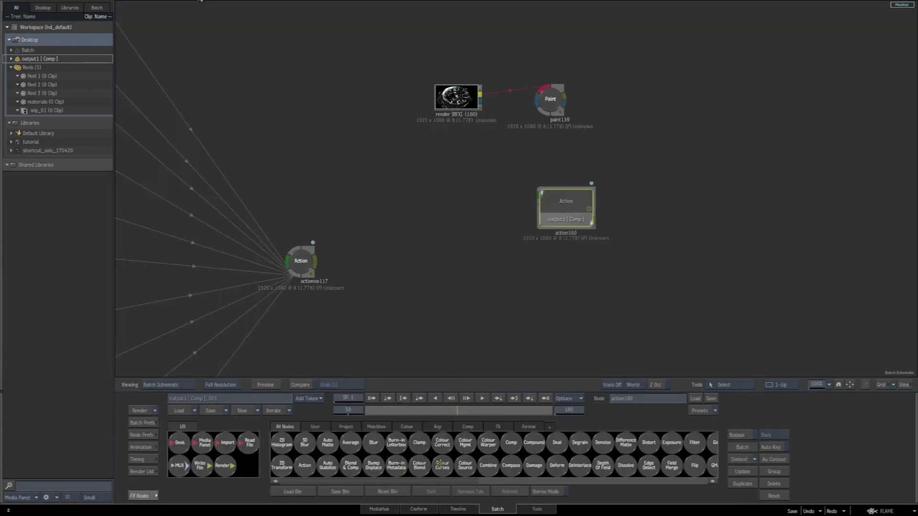
scroll(441, 465, down, 10)
drag(613, 442, 449, 266)
scroll(442, 455, up, 10)
drag(442, 443, 475, 273)
key(F4)
click(391, 435)
key(Return)
key(Escape)
Step: Connect the colour-corrected noise to the Action node as a media input
drag(566, 204, 578, 202)
click(551, 203)
drag(488, 273, 532, 237)
drag(532, 238, 524, 272)
Step: Return to the Action schematic and assign the colour-corrected noise to the Substance material's reflection map
double_click(580, 201)
key(Delete)
click(490, 349)
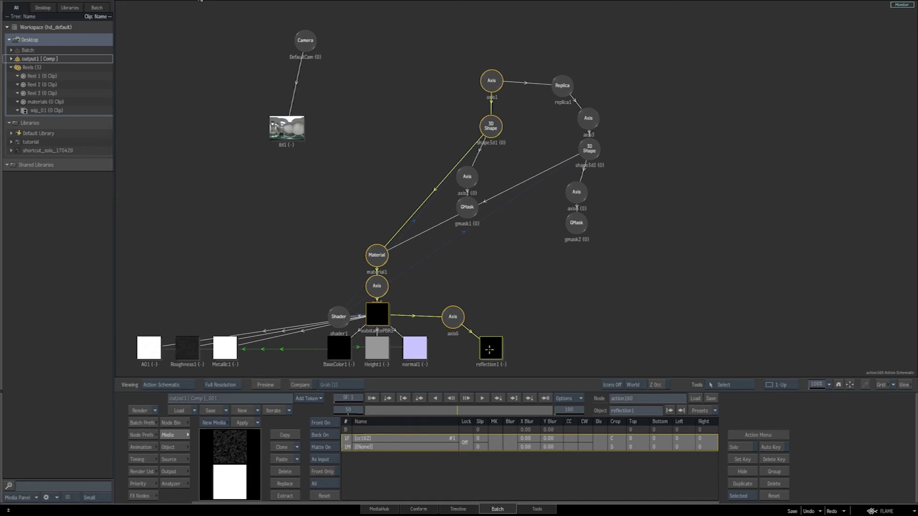
middle_drag(490, 349, 488, 270)
key(F4)
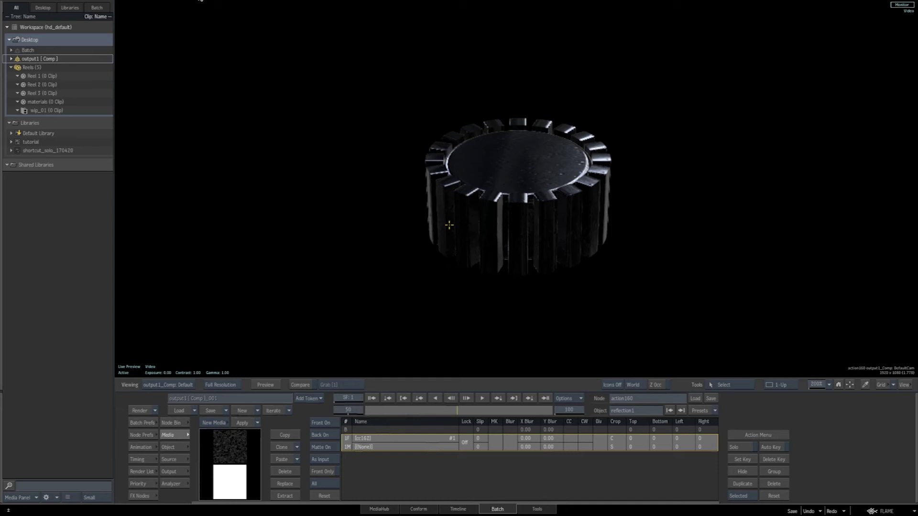
Step: Move the replicated bars' axis inward to an X position of -101 and a Z position of -6
key(F8)
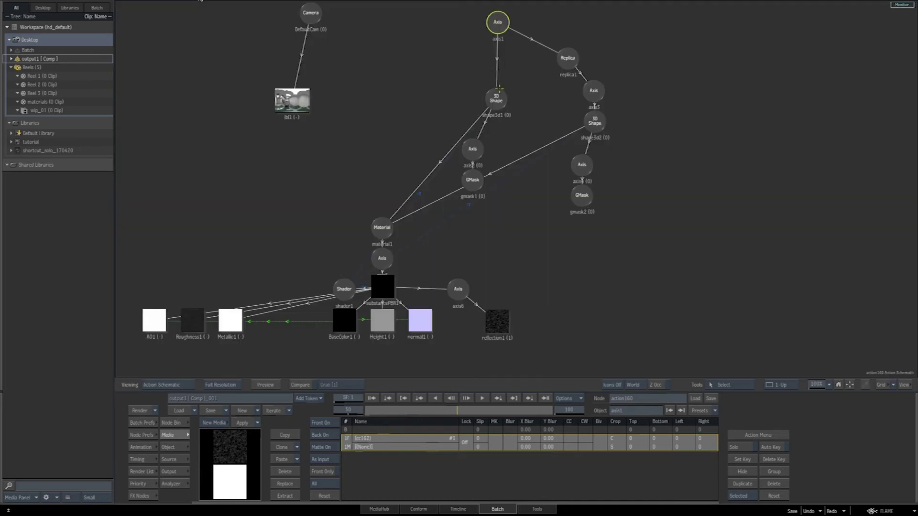
click(594, 91)
click(175, 447)
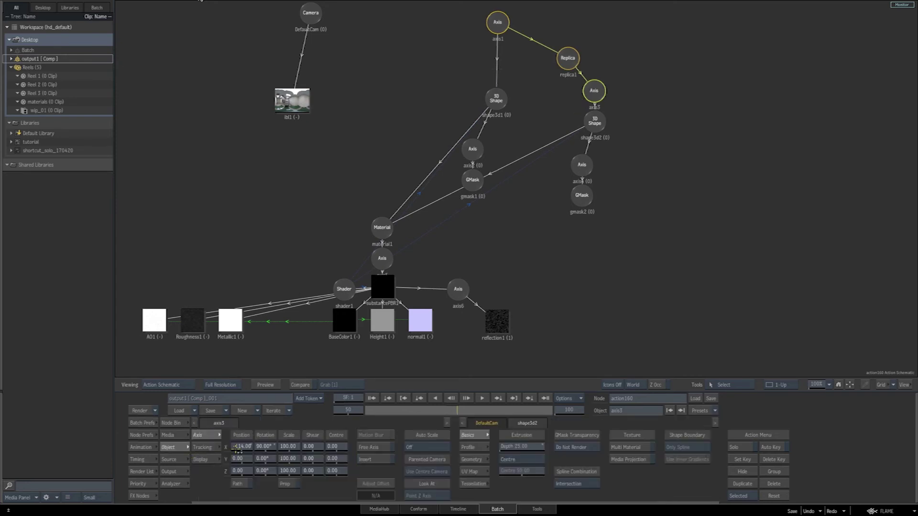
key(F4)
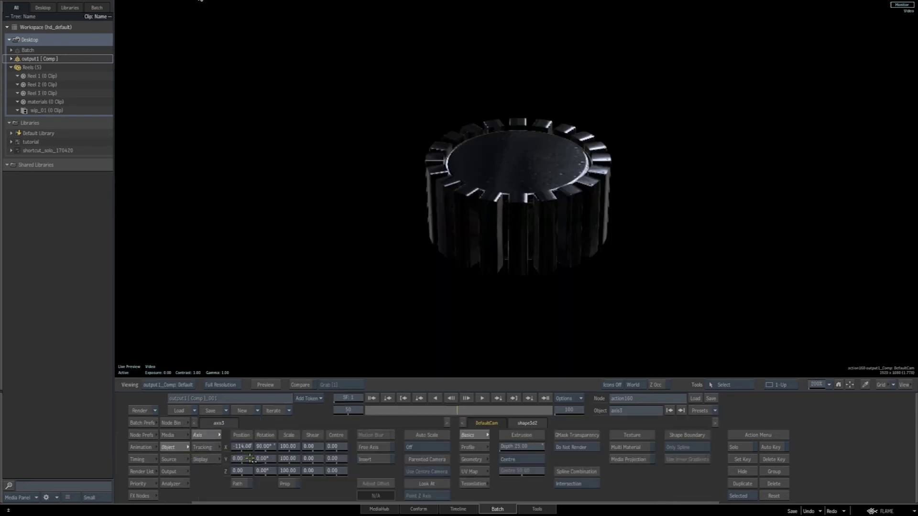
drag(244, 459, 245, 476)
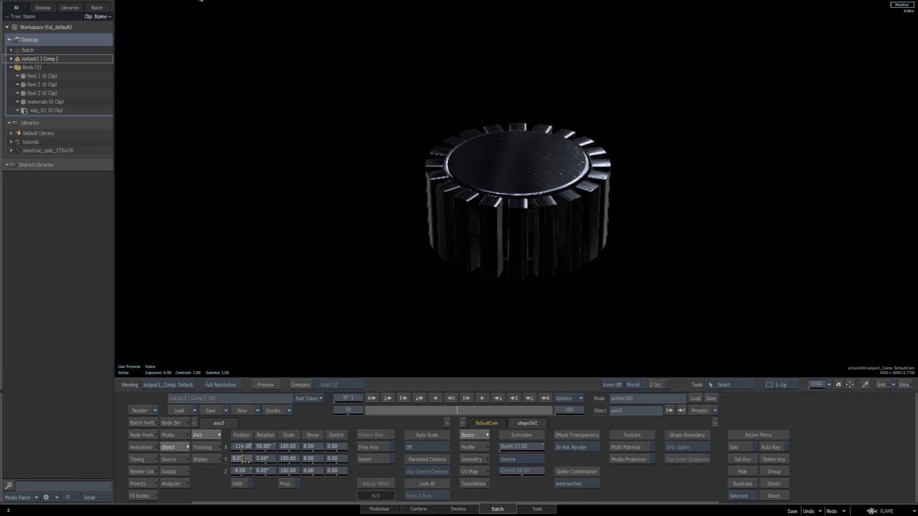
drag(244, 448, 241, 478)
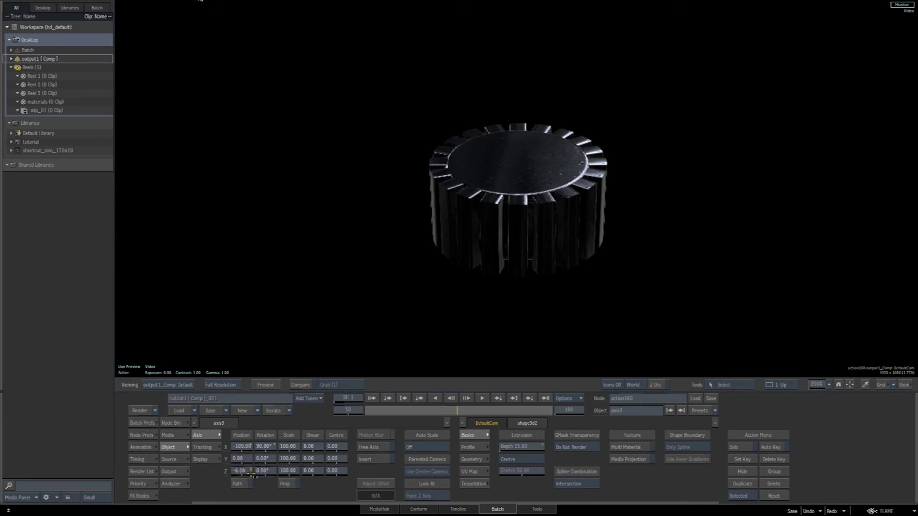
key(Escape)
key(Up)
key(Up)
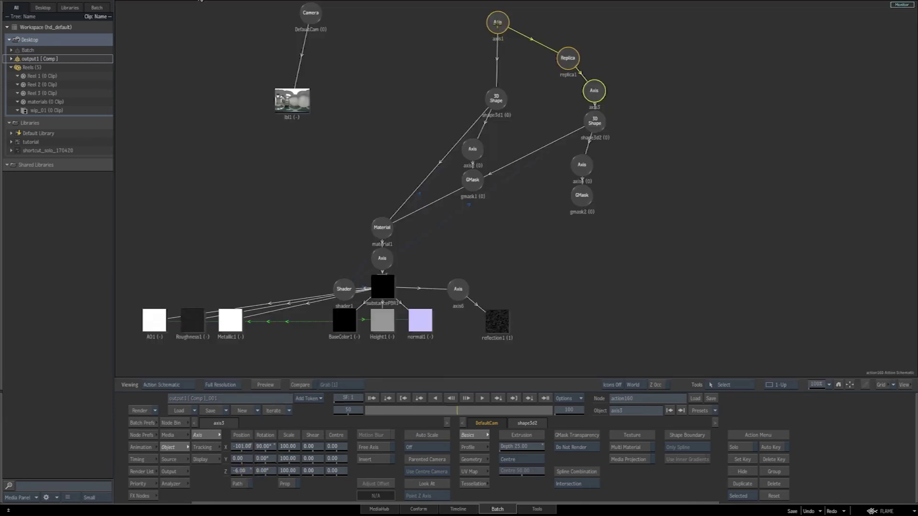
Step: Rotate the whole crown with its parent axis to -45° in X
key(F1)
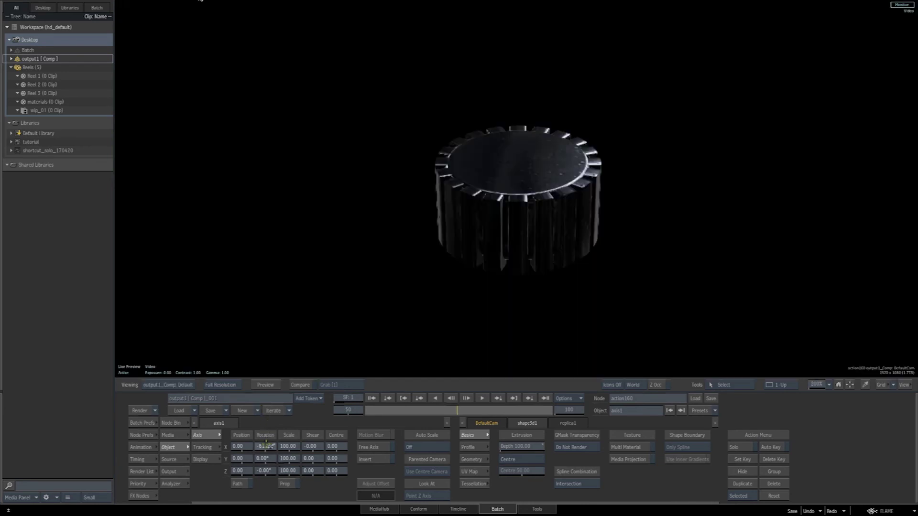
drag(266, 445, 276, 429)
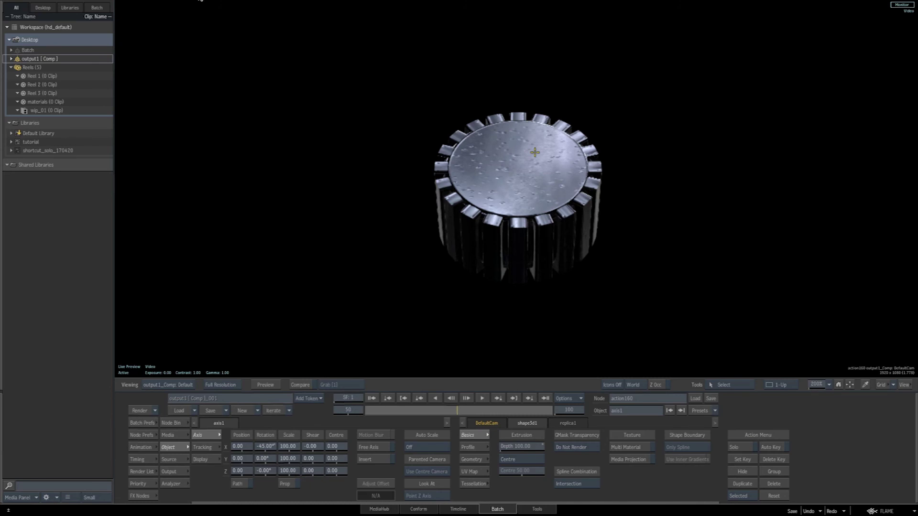
key(Escape)
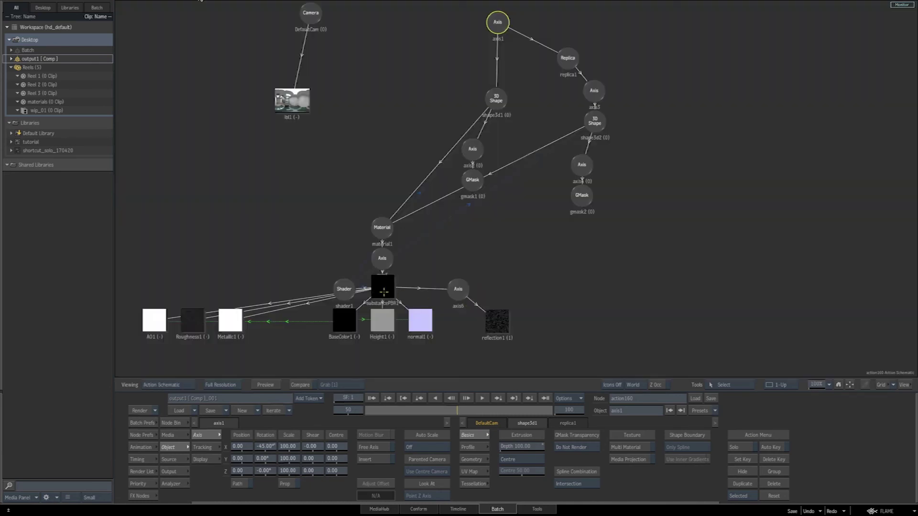
Step: Fine-tune the steel roughness and surface imperfections of the crown's Substance material
click(385, 292)
key(Escape)
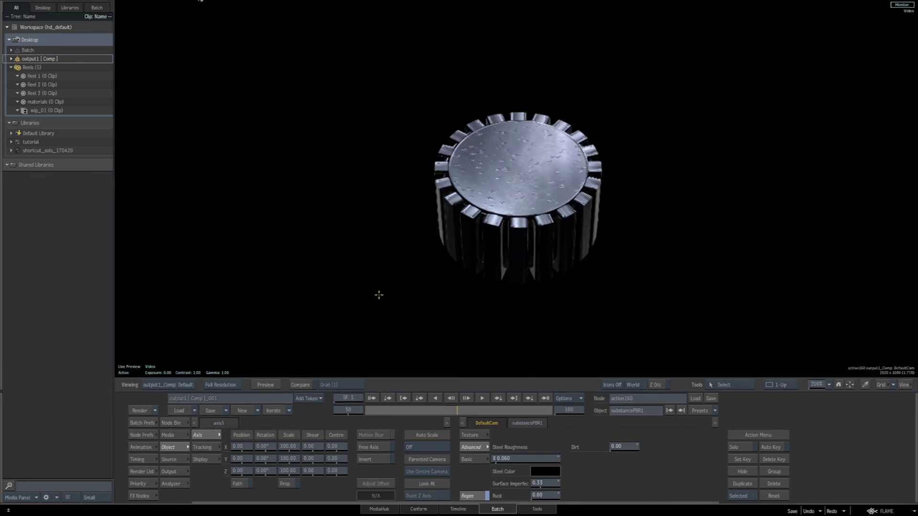
key(Escape)
drag(379, 288, 378, 290)
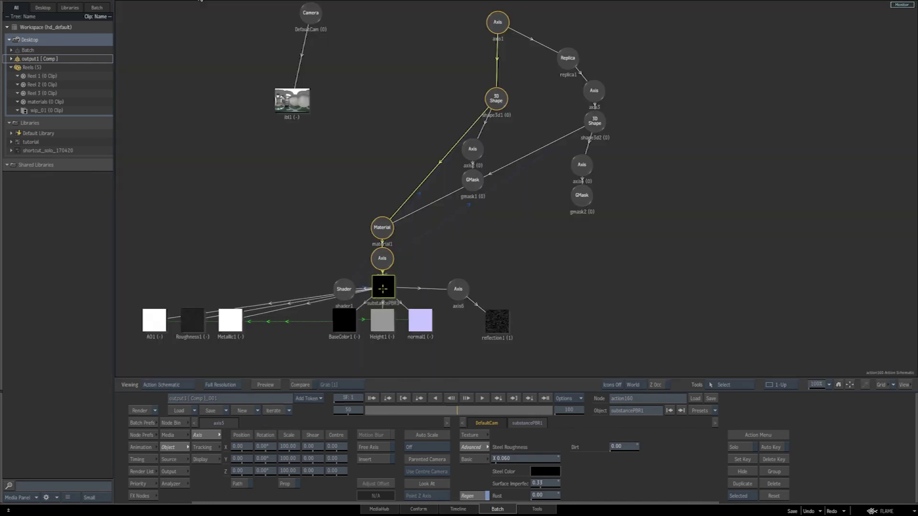
key(F4)
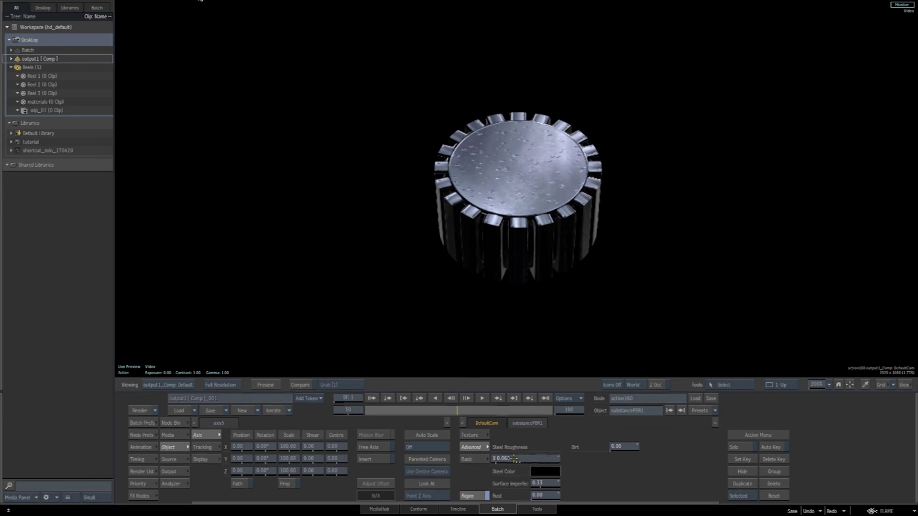
mouse_move(514, 459)
mouse_down()
mouse_move(526, 459)
mouse_move(546, 489)
mouse_up()
Step: Raise the steel Substance texture resolution to 2048 x 2048 and check the whole crown
click(474, 436)
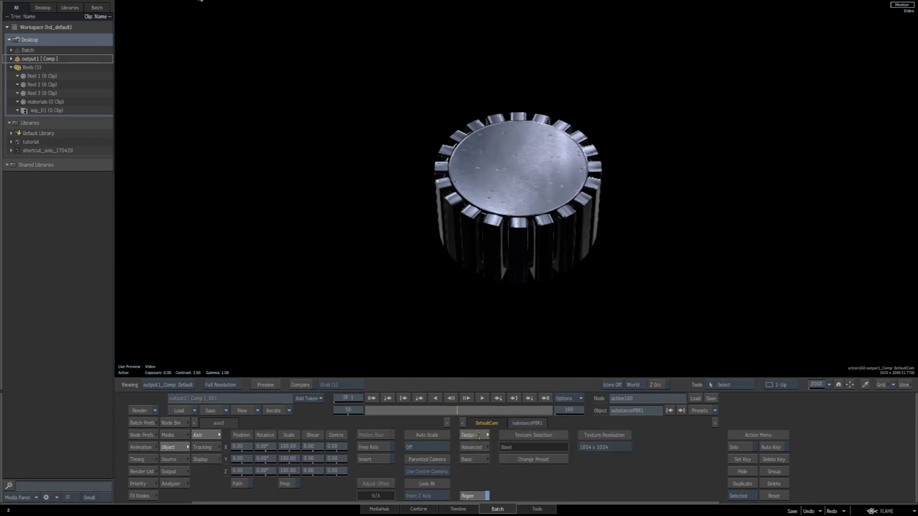
click(585, 447)
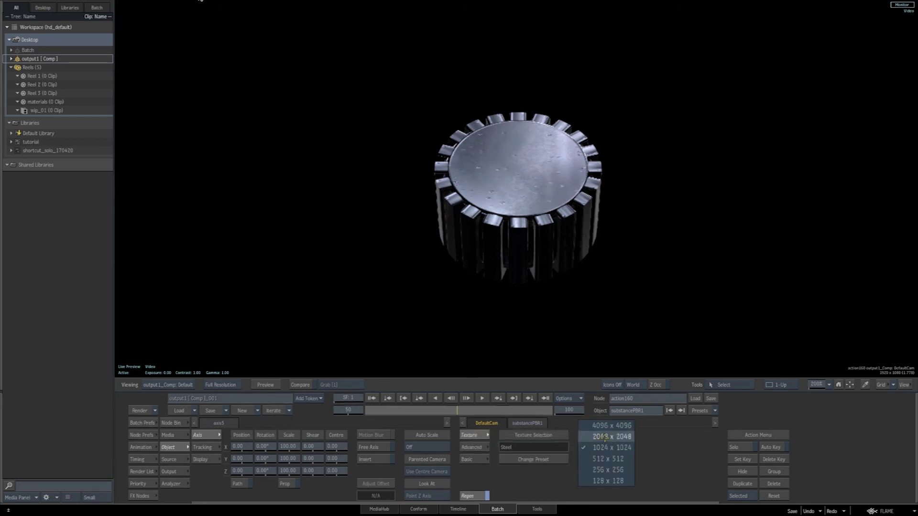
click(605, 436)
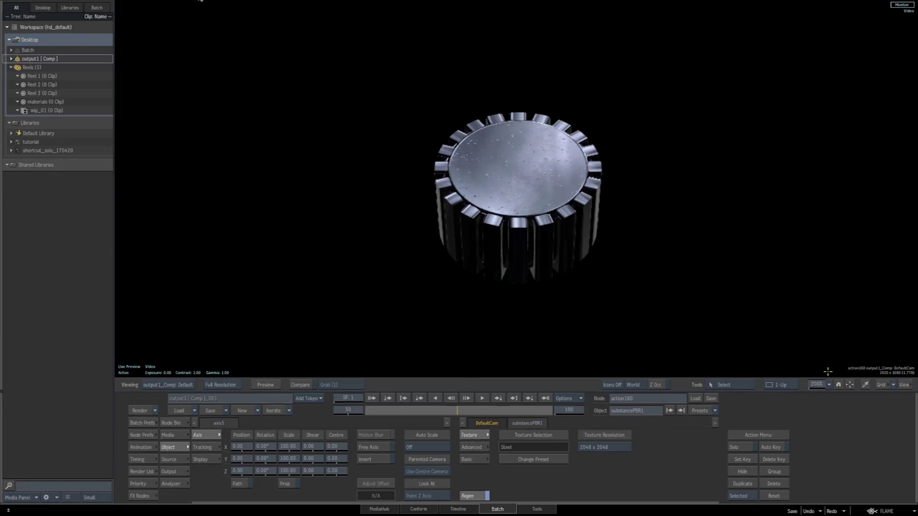
drag(817, 384, 776, 384)
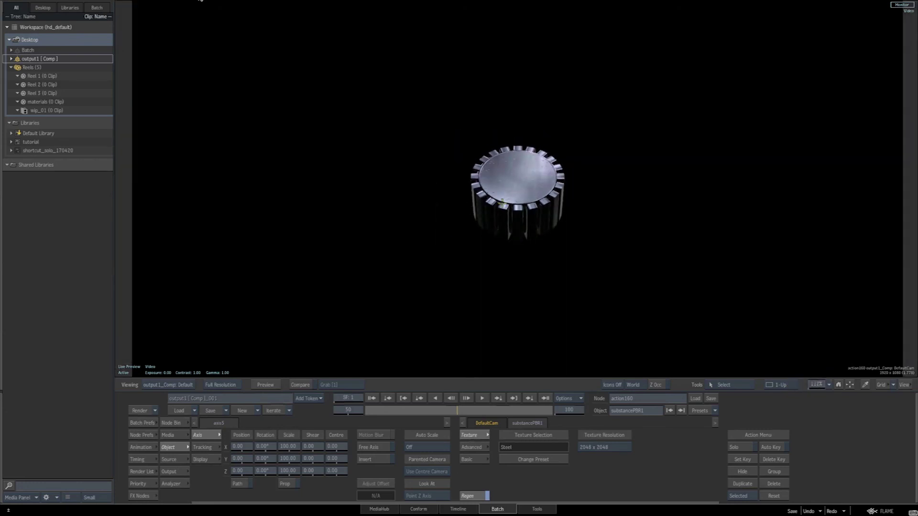
Step: Adjust the bevel position in the extrusion profile of the replicated bars' 3D shape
key(F4)
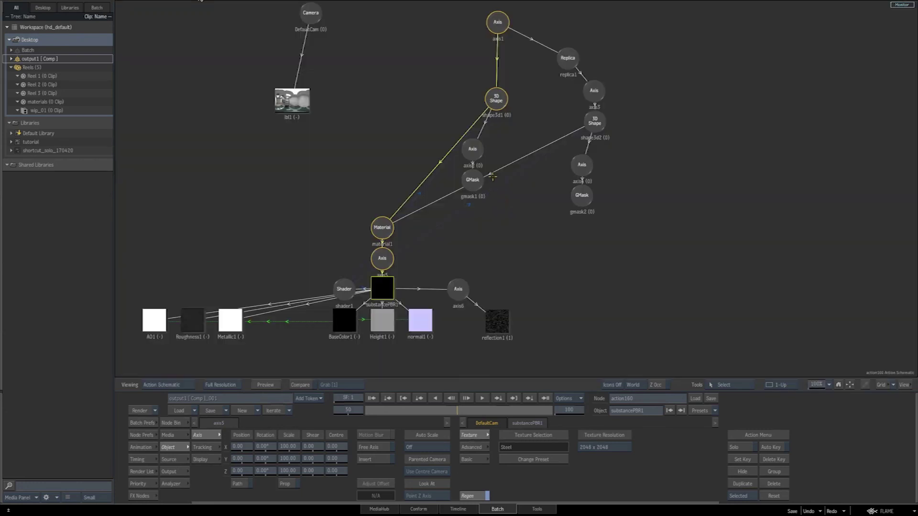
click(595, 124)
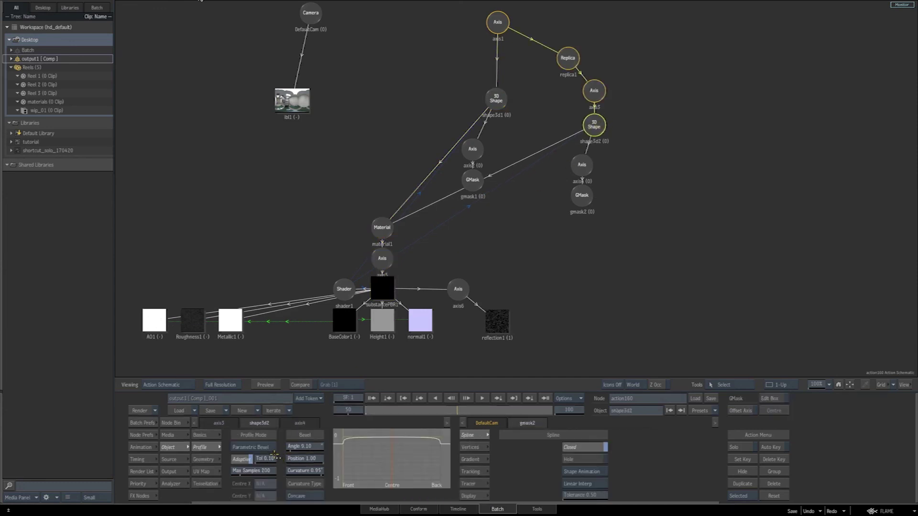
key(F4)
drag(815, 385, 856, 385)
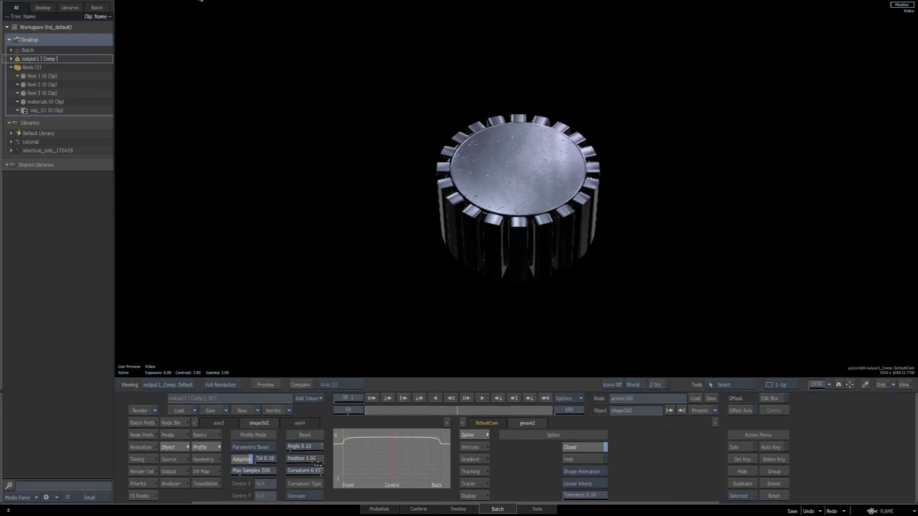
mouse_move(307, 461)
mouse_down()
mouse_move(305, 447)
mouse_move(320, 446)
mouse_move(327, 468)
mouse_move(304, 460)
mouse_up()
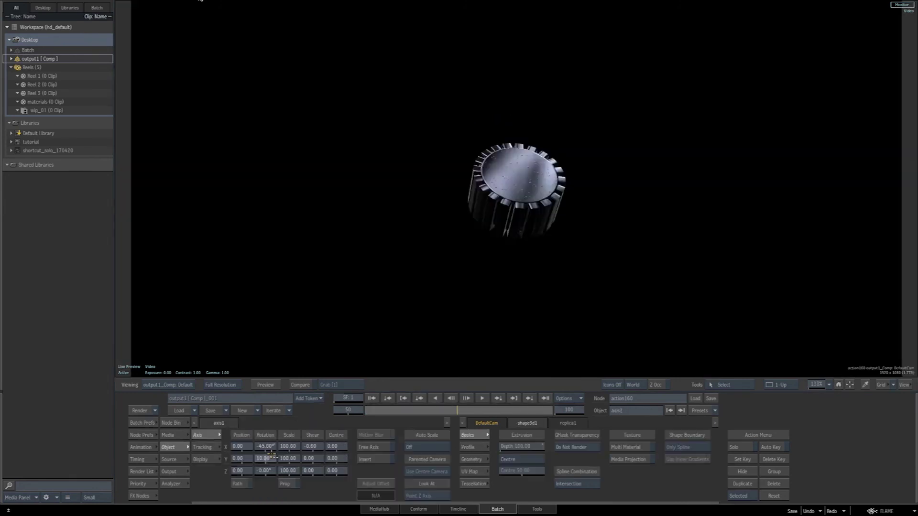